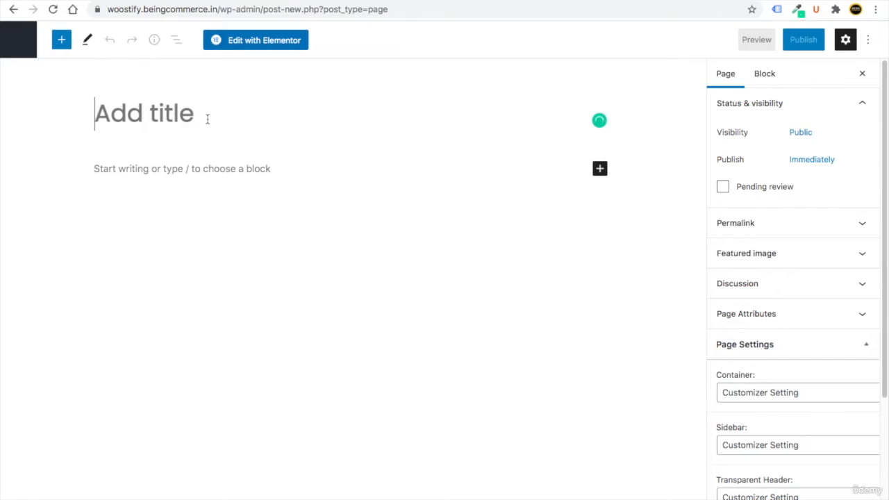
# - Title the page 'Track Order' and insert an empty Shortcode block below the title
pyautogui.write('Track ')
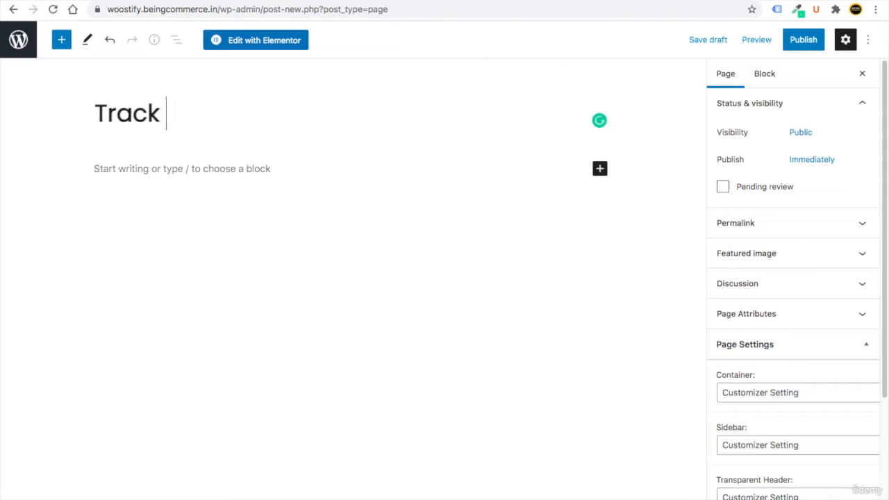
pyautogui.write('Order')
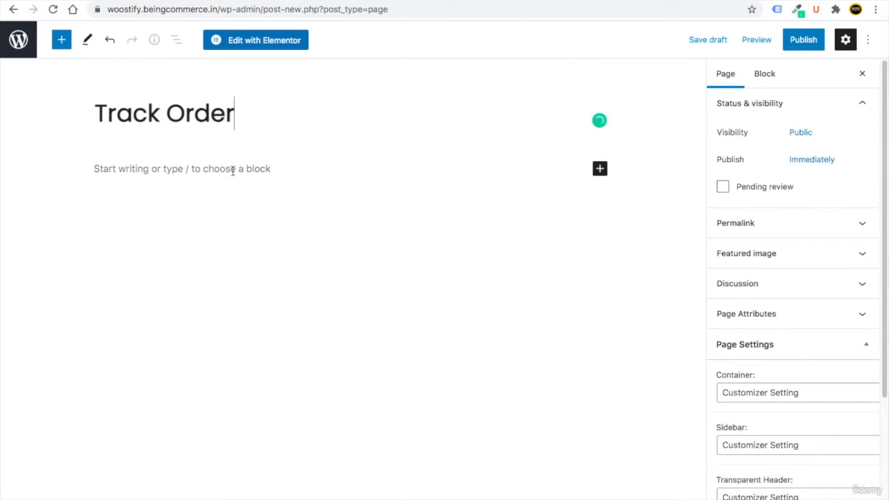
pyautogui.click(233, 171)
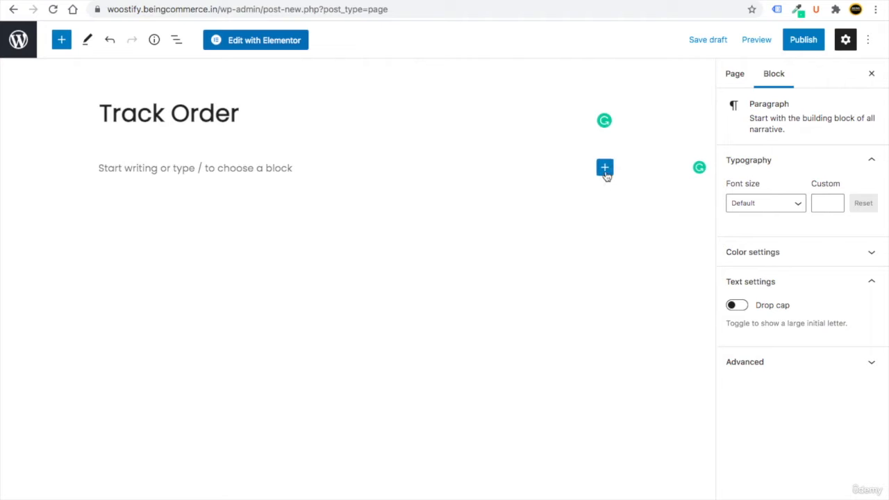
pyautogui.click(605, 169)
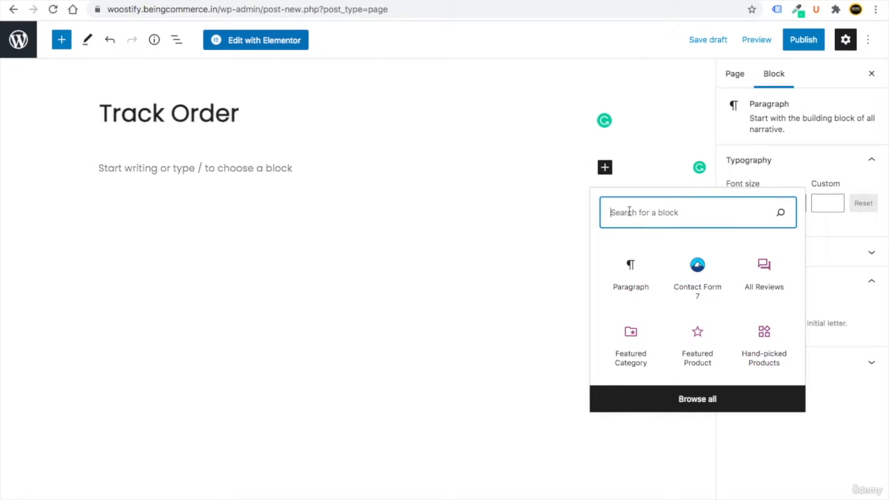
pyautogui.write('sho')
pyautogui.click(631, 268)
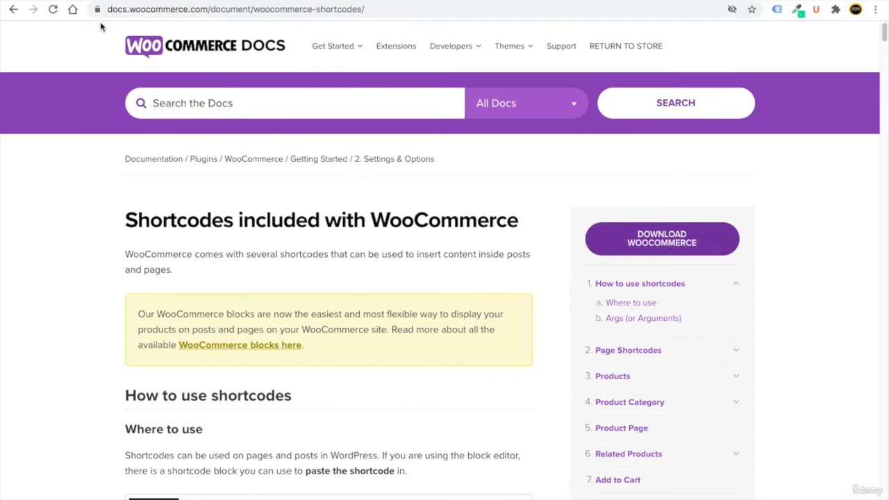
# - Copy the [woocommerce_order_tracking] shortcode from the WooCommerce docs Page Shortcodes list
pyautogui.scroll(-10, 289, 236)
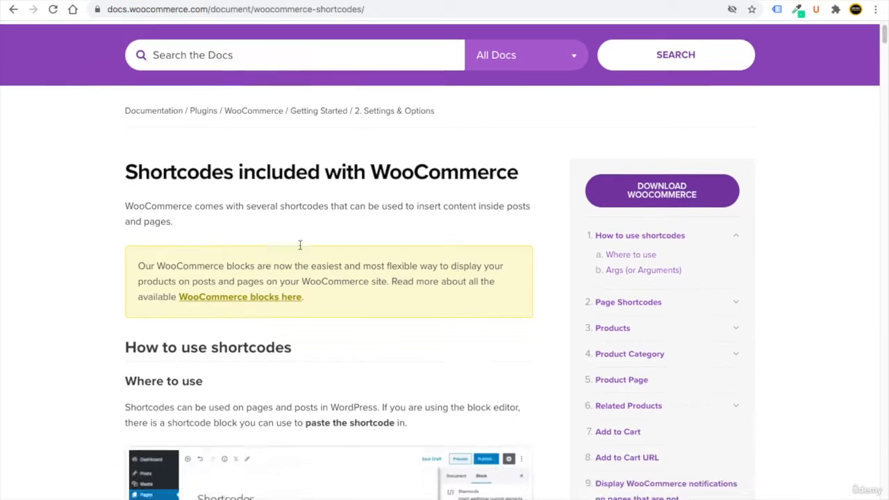
pyautogui.scroll(1, 278, 285)
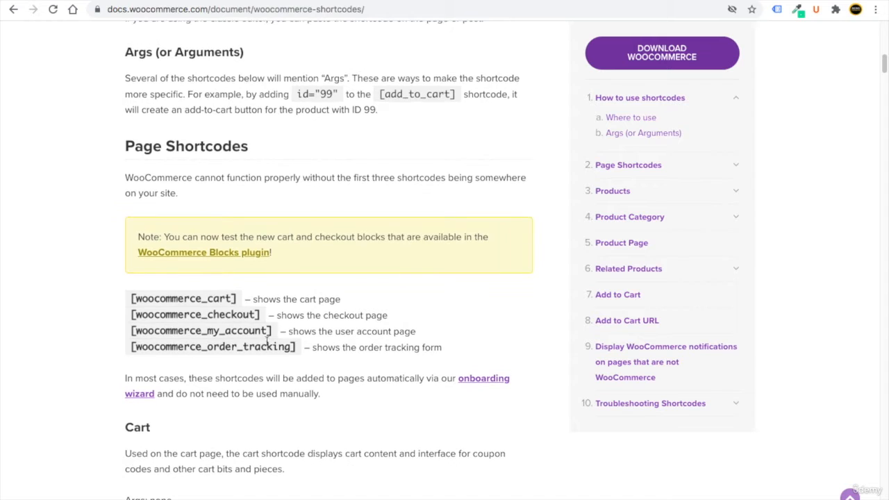
pyautogui.moveTo(297, 352); pyautogui.dragTo(130, 347)
pyautogui.rightClick(153, 347)
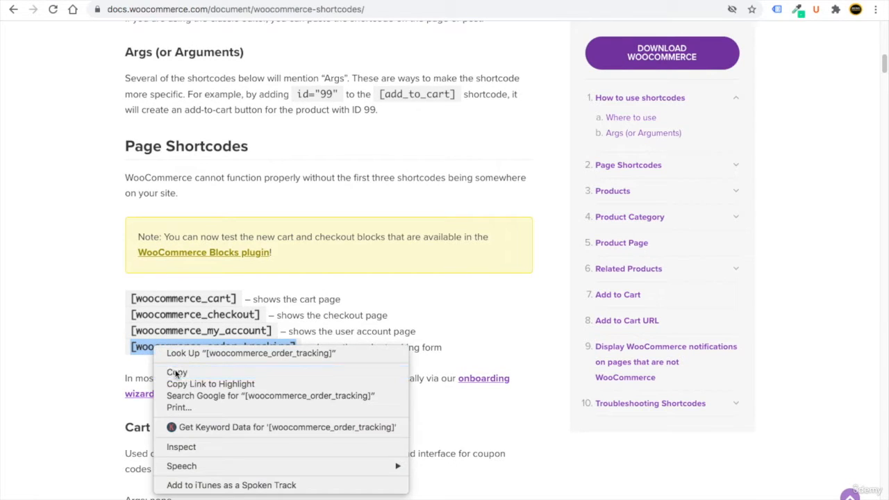
pyautogui.click(175, 372)
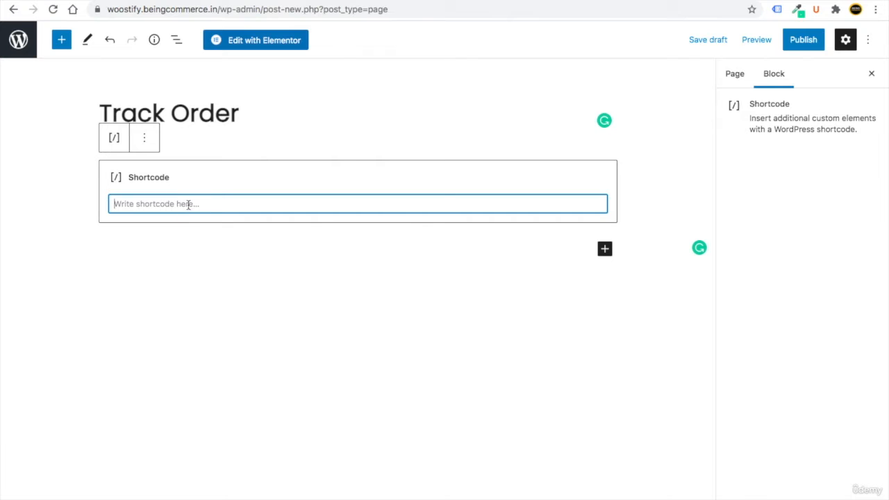
# - Paste the order tracking shortcode into the block and publish the Track Order page
pyautogui.rightClick(188, 204)
pyautogui.click(221, 283)
pyautogui.click(800, 42)
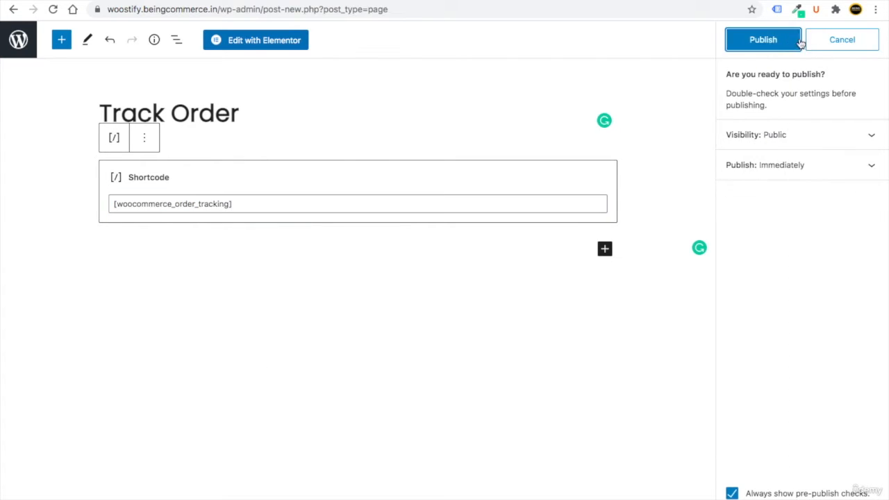
pyautogui.click(800, 41)
# - Check the live Track Order page in a new tab, then go to the Pages list
pyautogui.rightClick(124, 488)
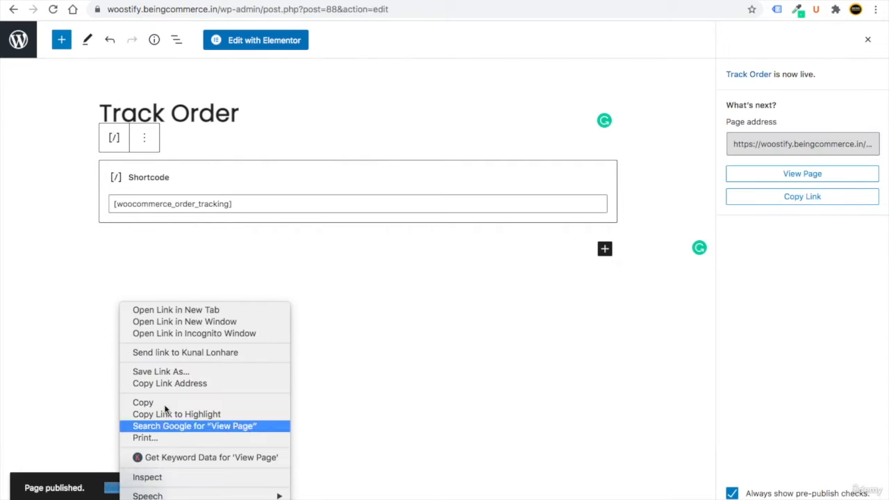
pyautogui.click(176, 312)
pyautogui.click(361, 2)
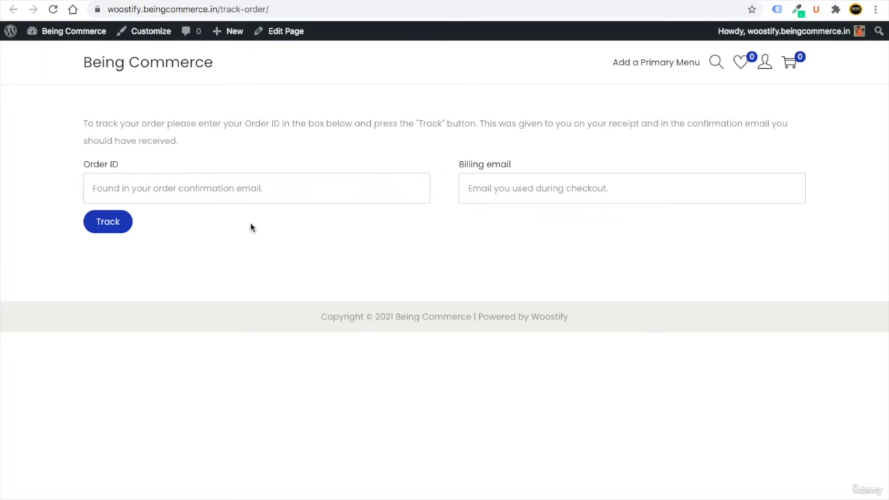
pyautogui.click(159, 2)
pyautogui.click(21, 49)
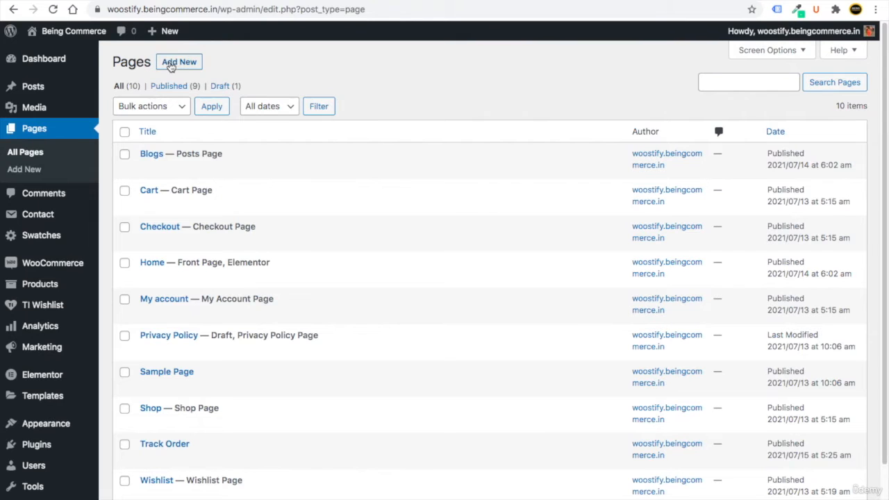
# - Create a new empty page titled 'Contact' and publish it
pyautogui.click(179, 62)
pyautogui.write('Contact')
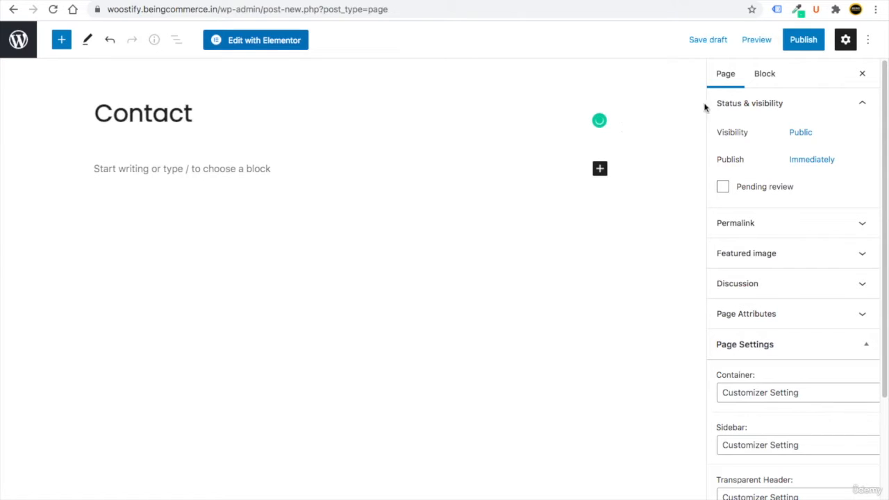
pyautogui.click(822, 41)
pyautogui.click(769, 46)
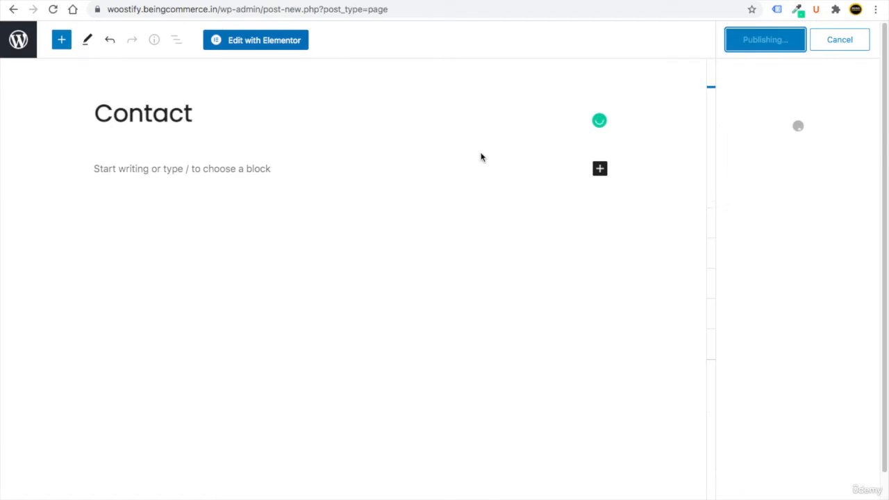
# - View the live Contact page in a new tab, then reopen it for editing
pyautogui.rightClick(114, 488)
pyautogui.click(169, 310)
pyautogui.hotkey('ctrl', 'Tab')
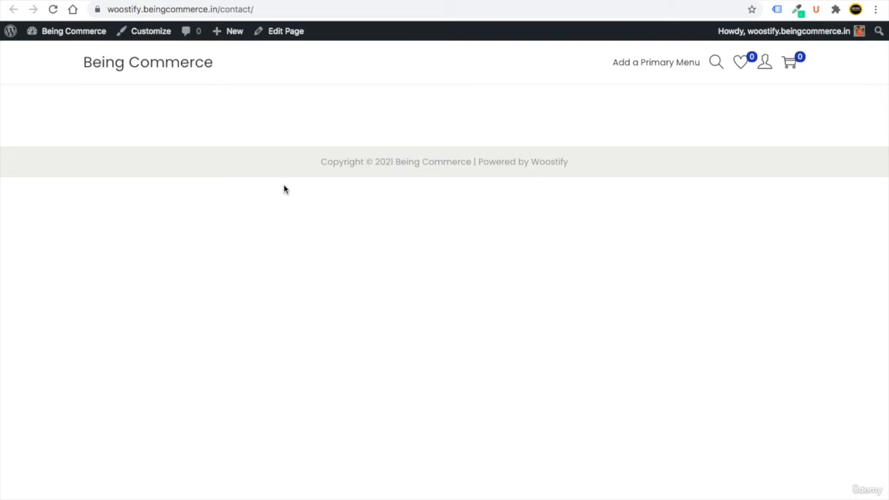
pyautogui.click(288, 31)
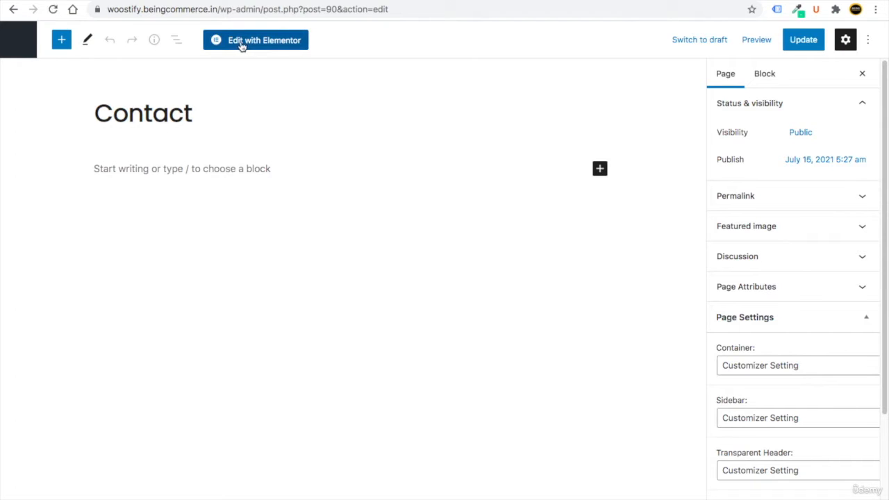
# - Open the Contact page in Elementor and search the library's page templates for 'contact'
pyautogui.click(261, 46)
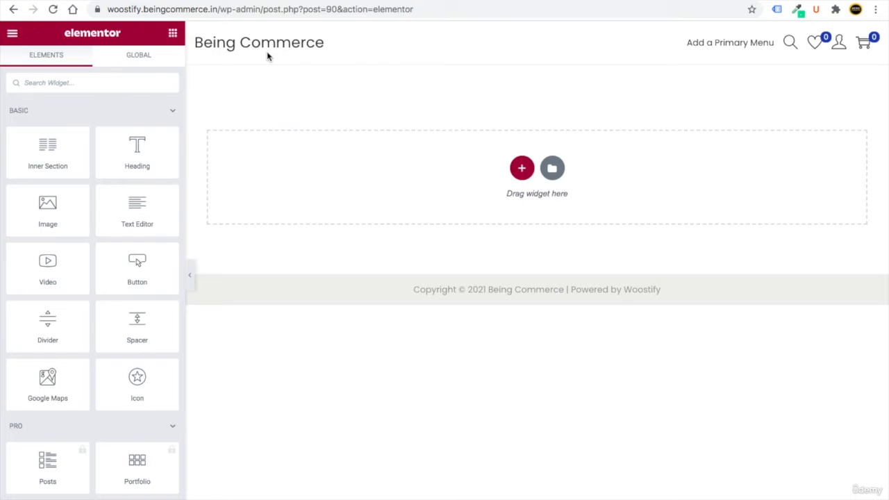
pyautogui.click(553, 168)
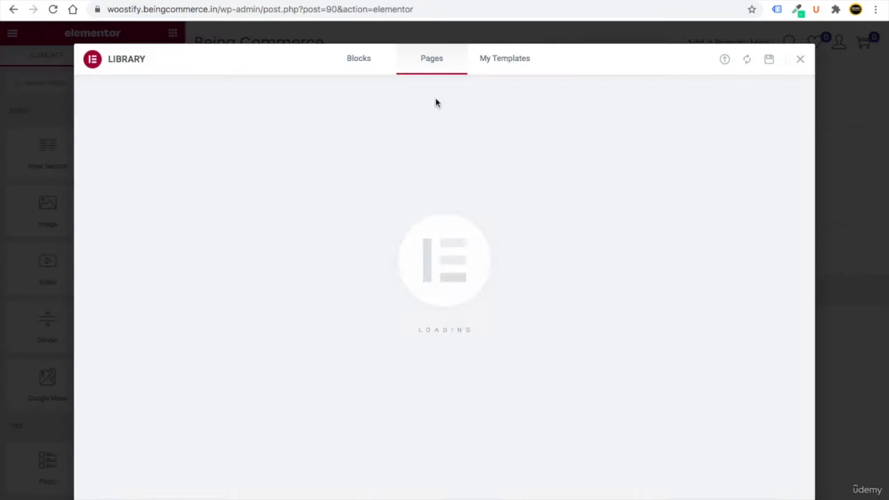
pyautogui.click(685, 100)
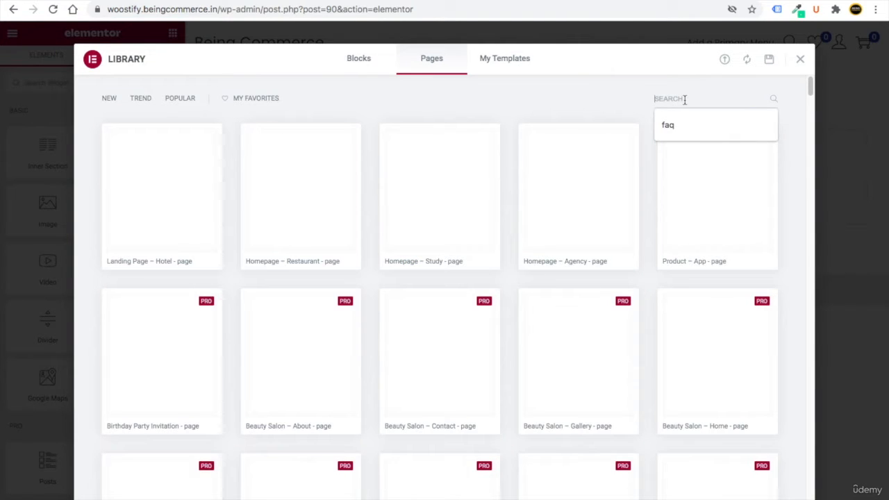
pyautogui.write('contact')
pyautogui.click(620, 102)
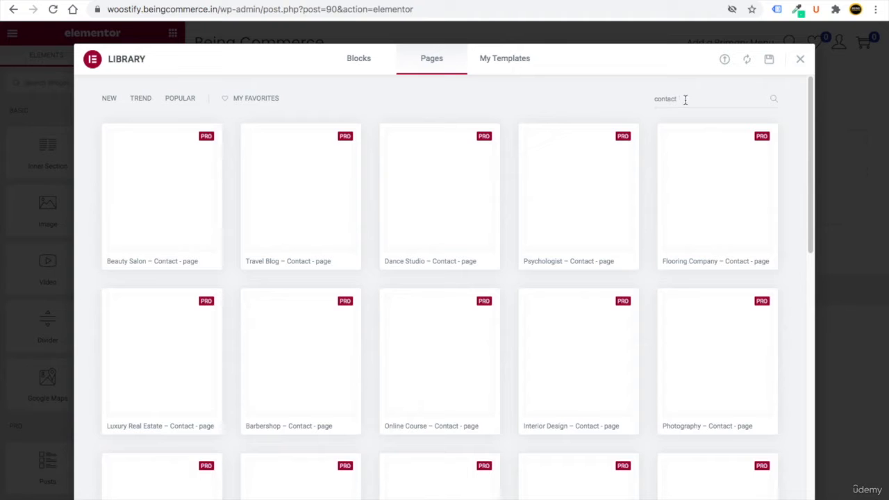
pyautogui.moveTo(685, 99); pyautogui.dragTo(641, 100)
pyautogui.click(624, 101)
pyautogui.scroll(-8, 517, 330)
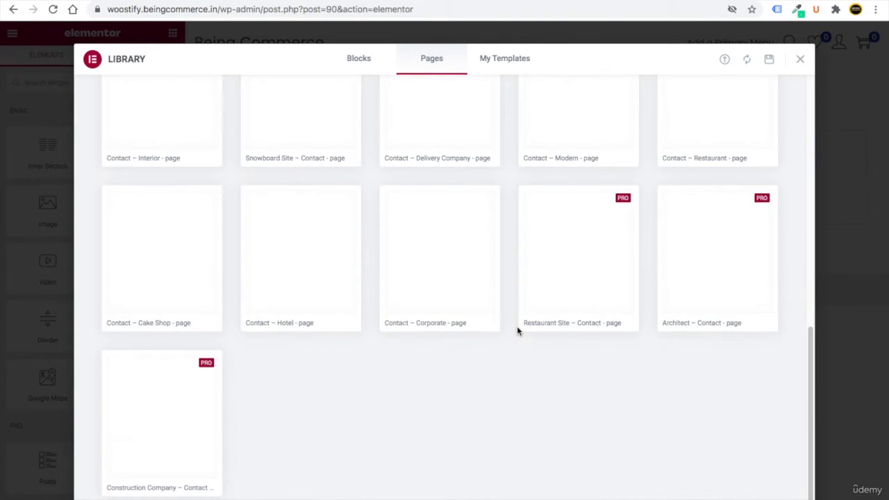
pyautogui.scroll(5, 454, 319)
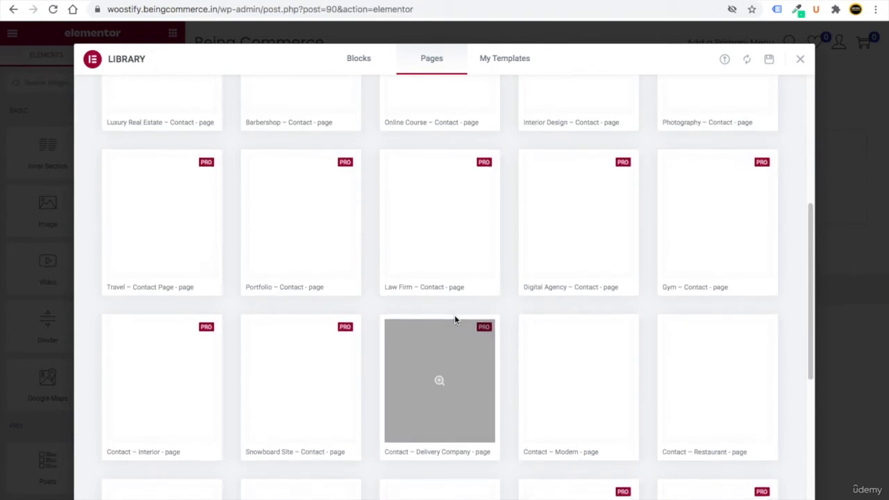
pyautogui.scroll(-3, 479, 339)
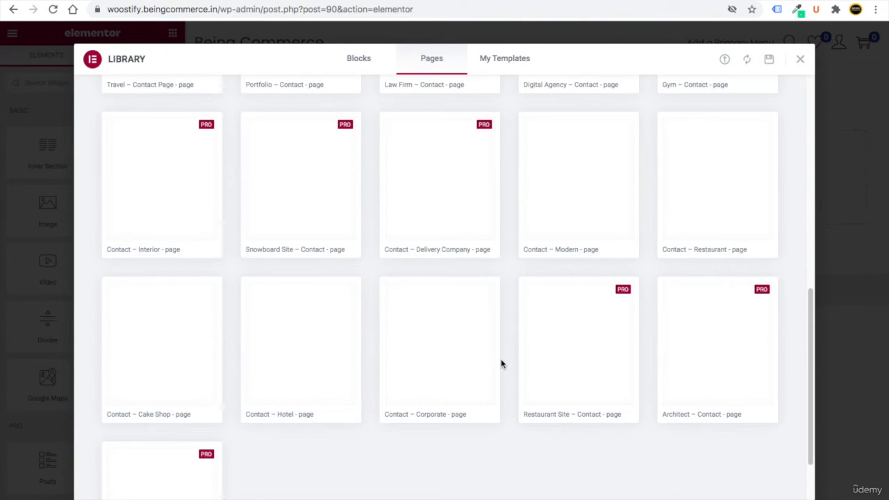
# - Insert the Contact – Corporate template, connecting the library and importing its document settings
pyautogui.click(447, 322)
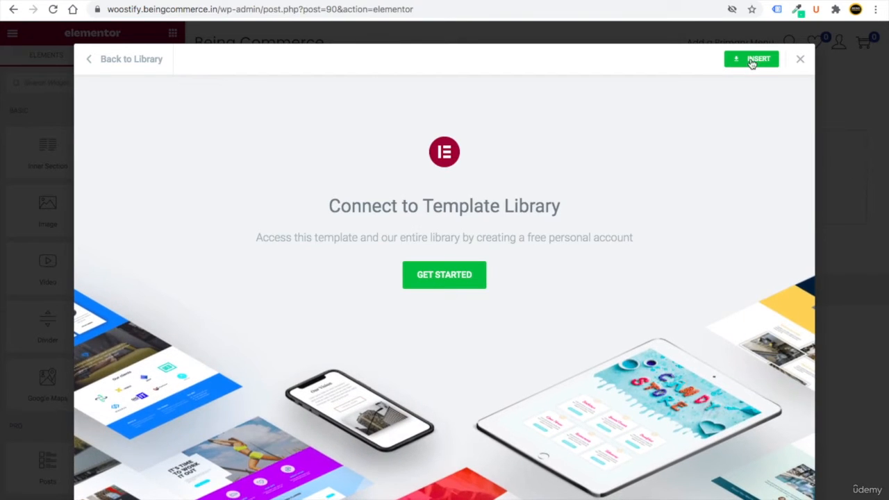
pyautogui.click(425, 275)
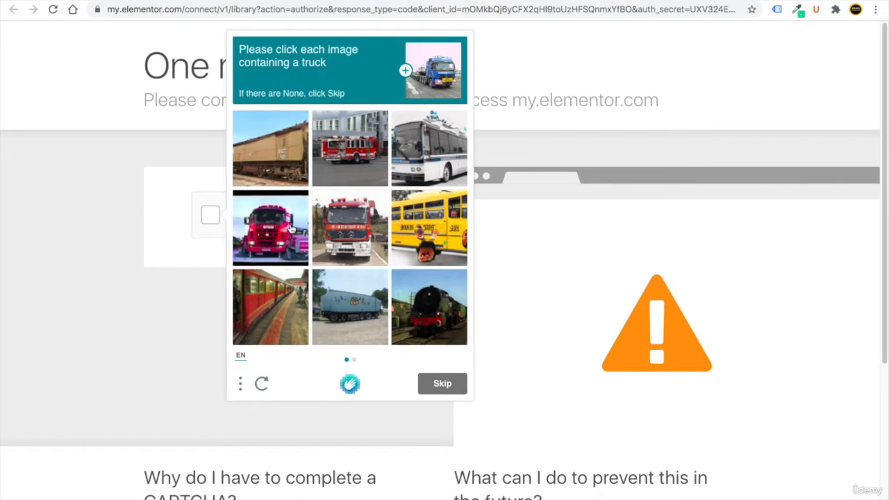
pyautogui.click(291, 229)
pyautogui.click(338, 228)
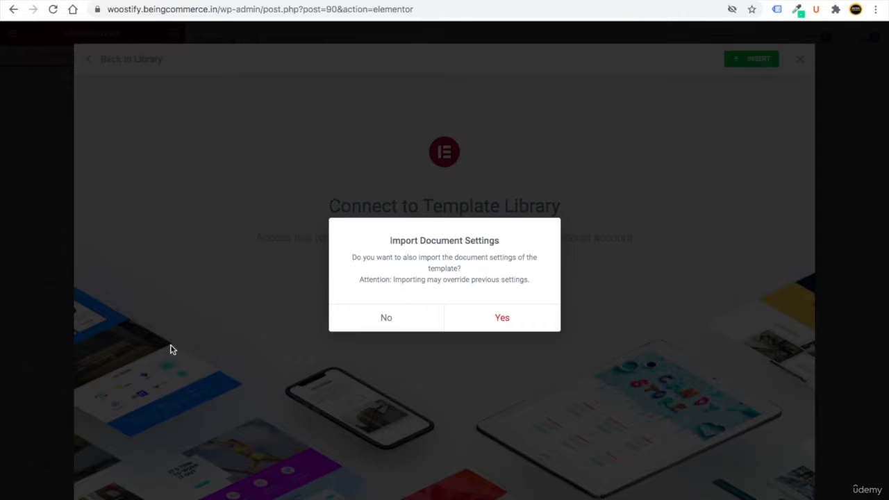
pyautogui.click(496, 321)
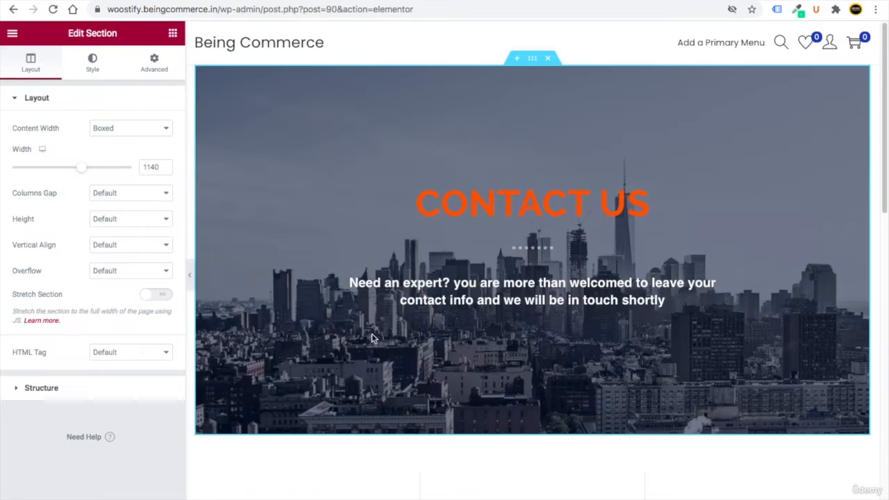
# - Open the CONTACT US heading and test-edit its title, leaving the wording unchanged
pyautogui.scroll(-12, 380, 396)
pyautogui.scroll(12, 381, 397)
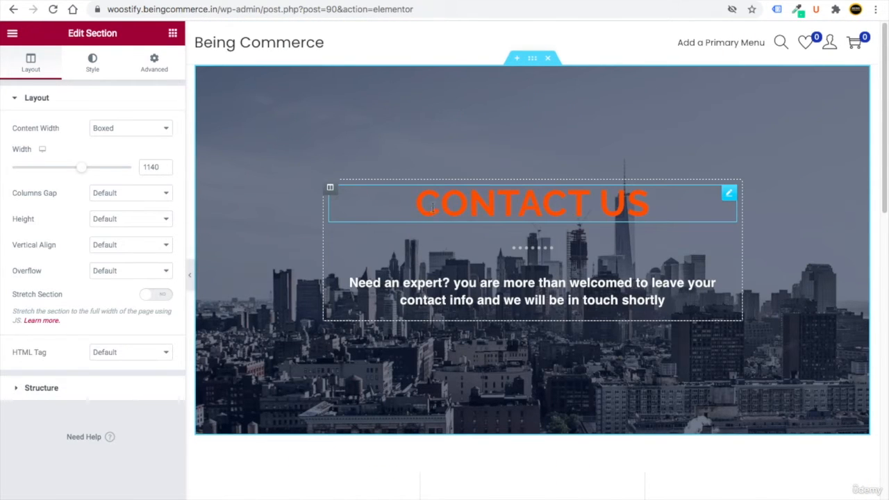
pyautogui.click(730, 193)
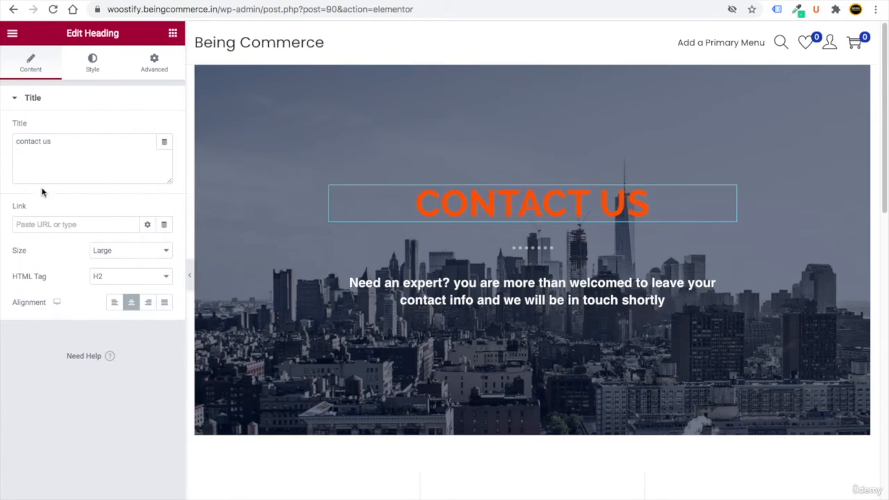
pyautogui.click(56, 142)
pyautogui.write('hu')
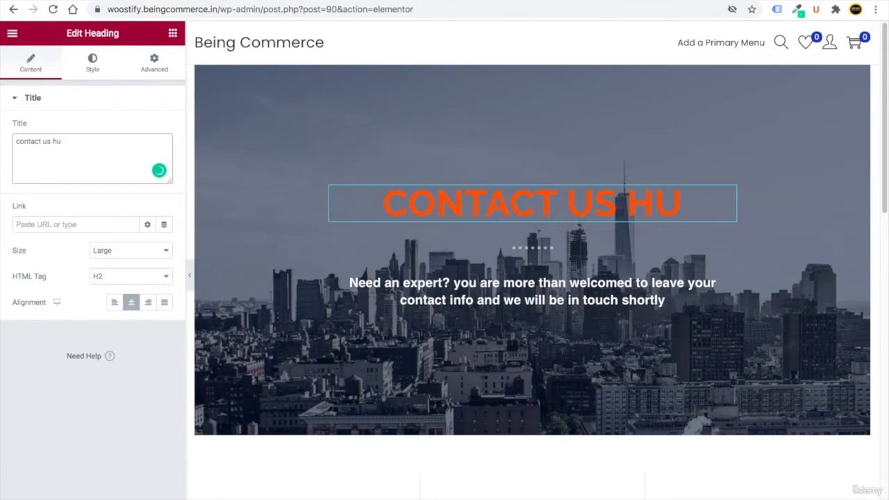
pyautogui.press('BackSpace')
pyautogui.press('BackSpace')
# - Change the heading's text colour from orange to bright green
pyautogui.click(87, 66)
pyautogui.click(164, 128)
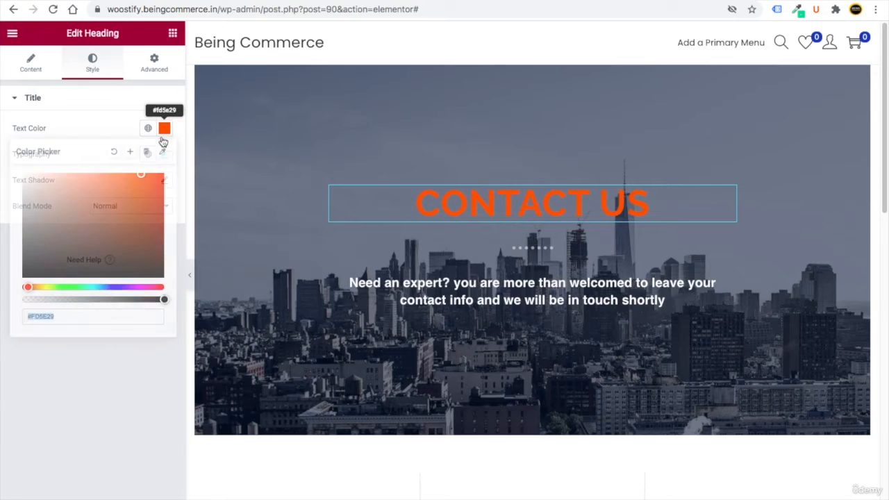
pyautogui.click(79, 287)
pyautogui.moveTo(81, 267); pyautogui.dragTo(119, 185)
pyautogui.click(170, 360)
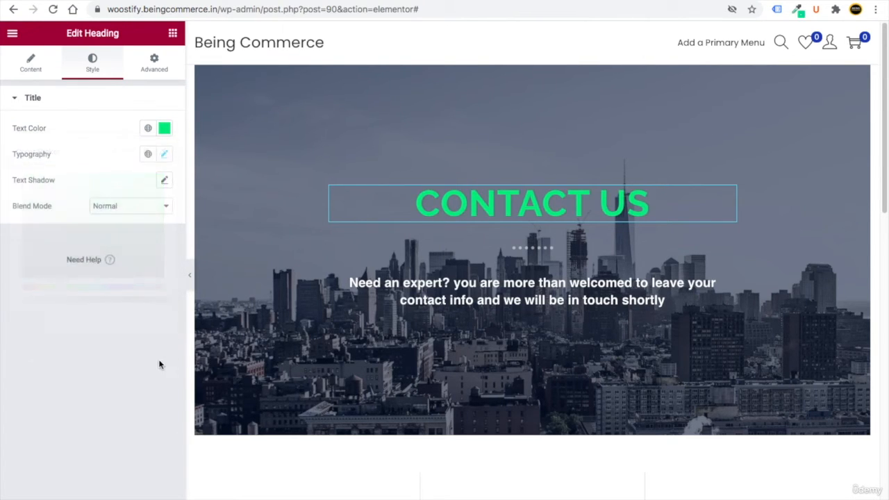
pyautogui.scroll(-4, 554, 296)
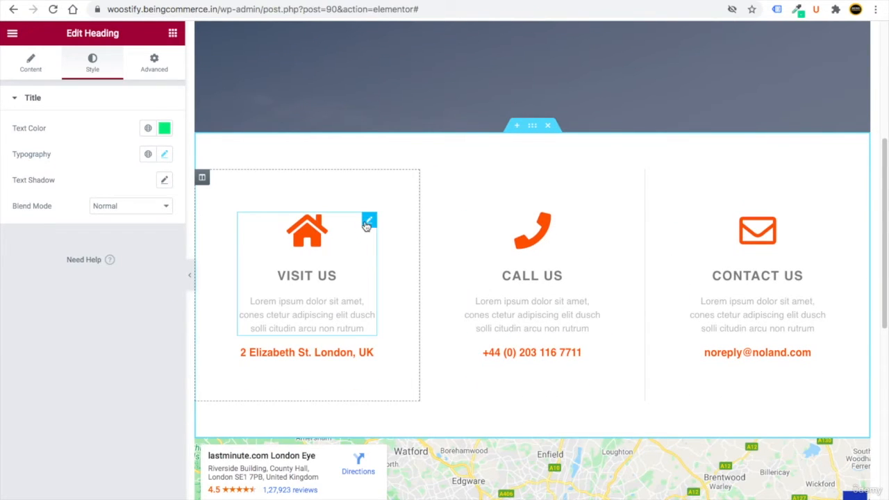
# - Swap the Visit Us box's house icon for the Car icon from the Icon Library
pyautogui.click(367, 222)
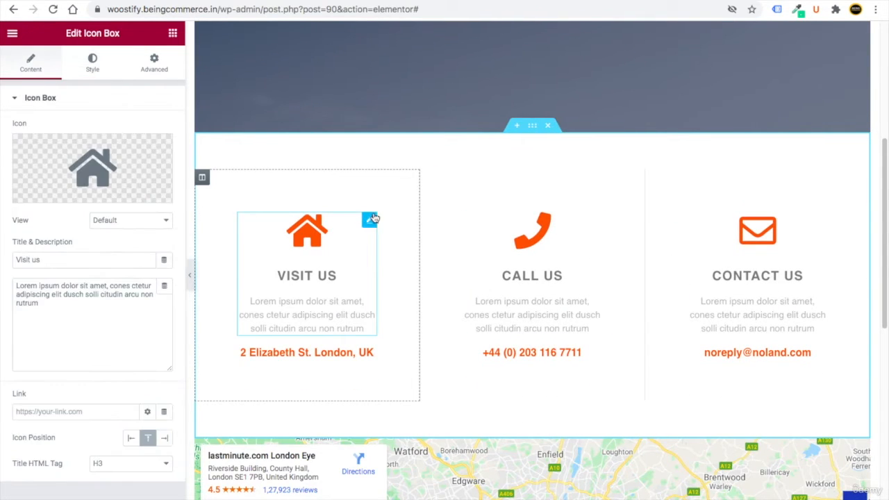
pyautogui.click(122, 178)
pyautogui.write('car')
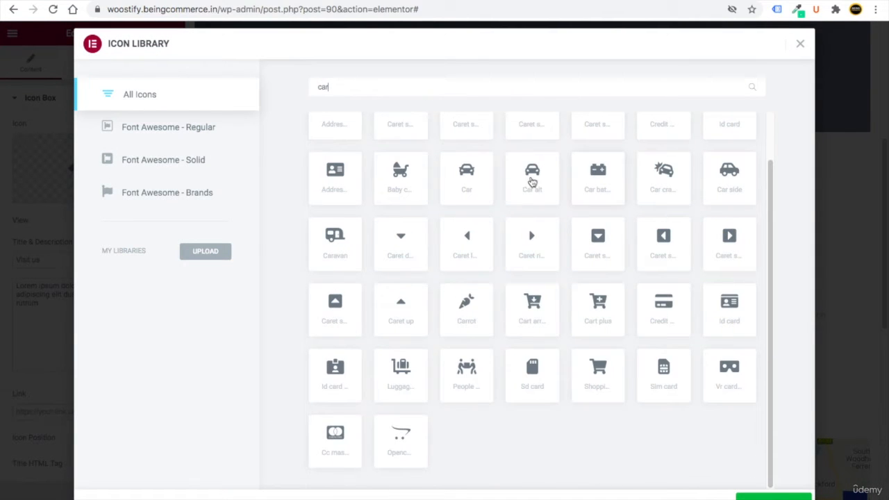
pyautogui.click(466, 173)
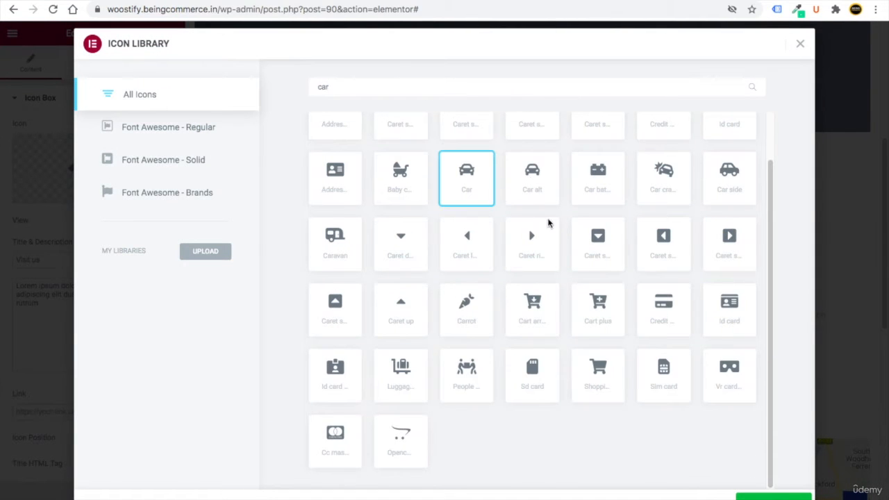
pyautogui.click(768, 496)
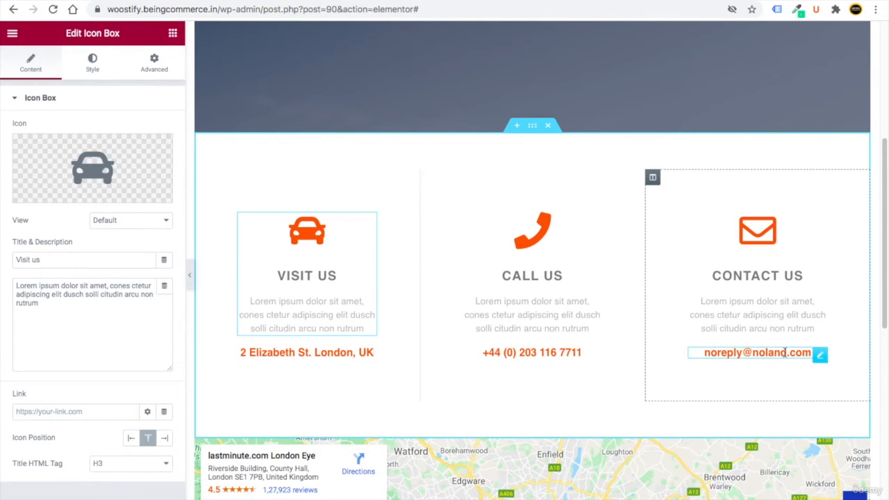
# - Replace the placeholder e-mail under CONTACT US with the site's support e-mail address
pyautogui.click(820, 355)
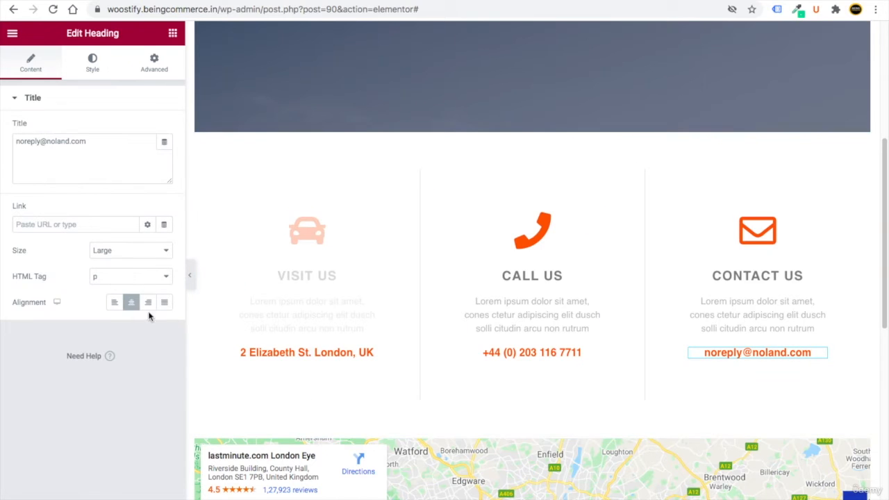
pyautogui.tripleClick(25, 142)
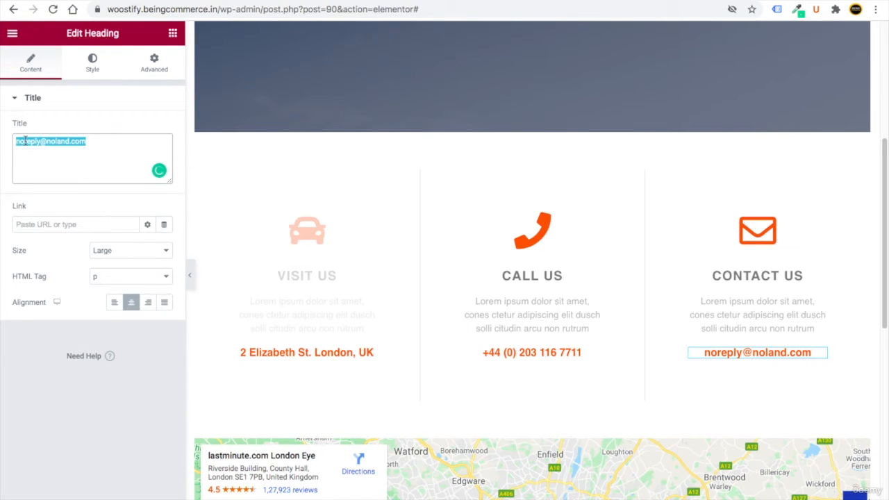
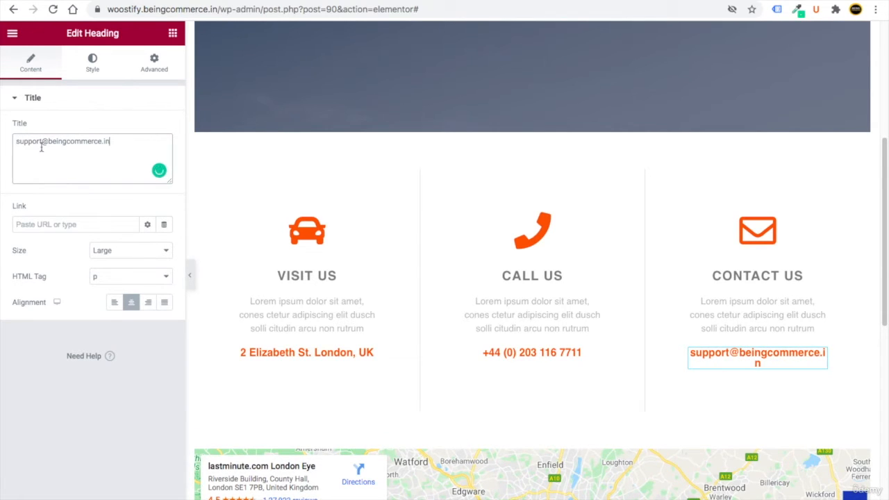
# - Lower the e-mail line's typography size so it fits on one line
pyautogui.click(92, 68)
pyautogui.click(164, 153)
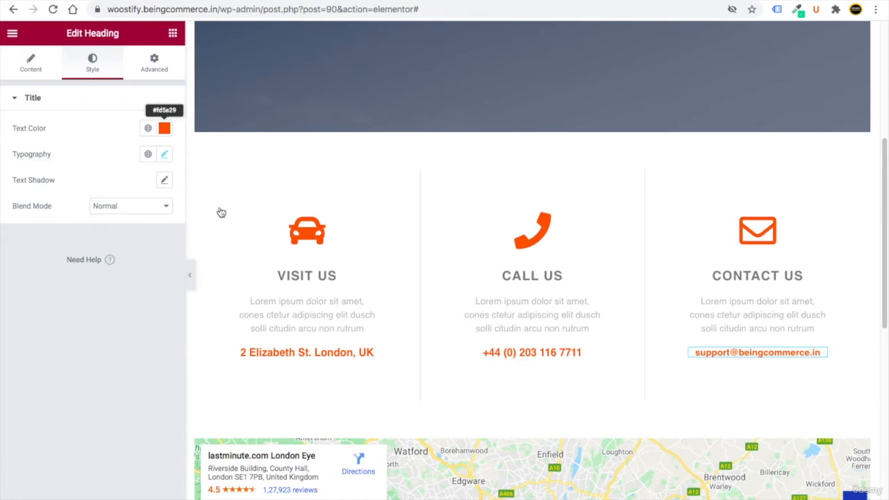
pyautogui.scroll(-7, 383, 398)
pyautogui.scroll(3, 447, 390)
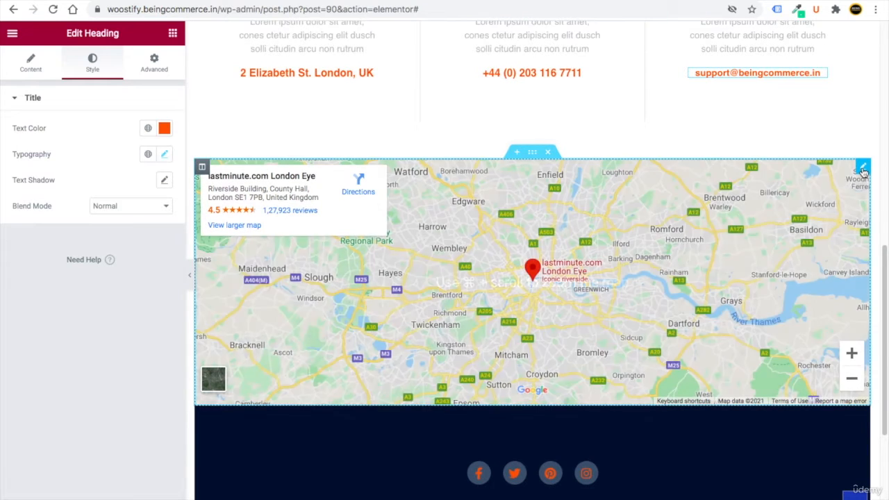
# - Set the Google Map's location to 'chattisgarh' so it shows Chhattisgarh
pyautogui.click(863, 167)
pyautogui.tripleClick(63, 142)
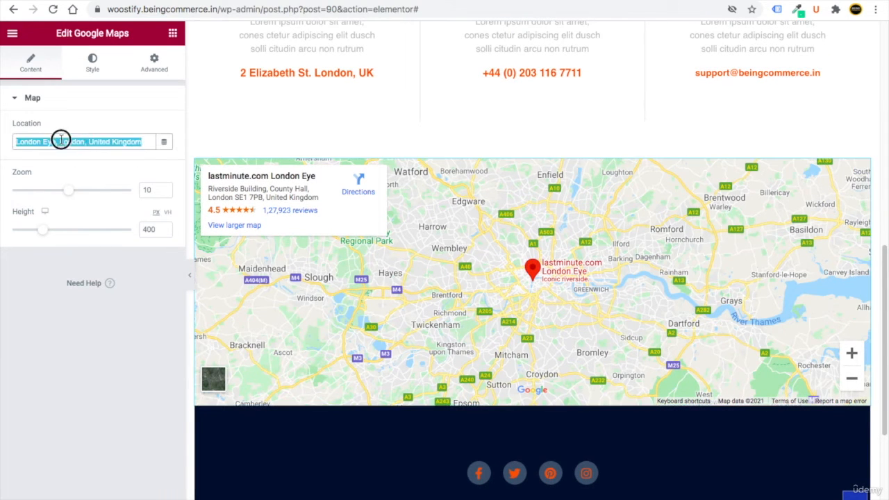
pyautogui.write('chattisgarh')
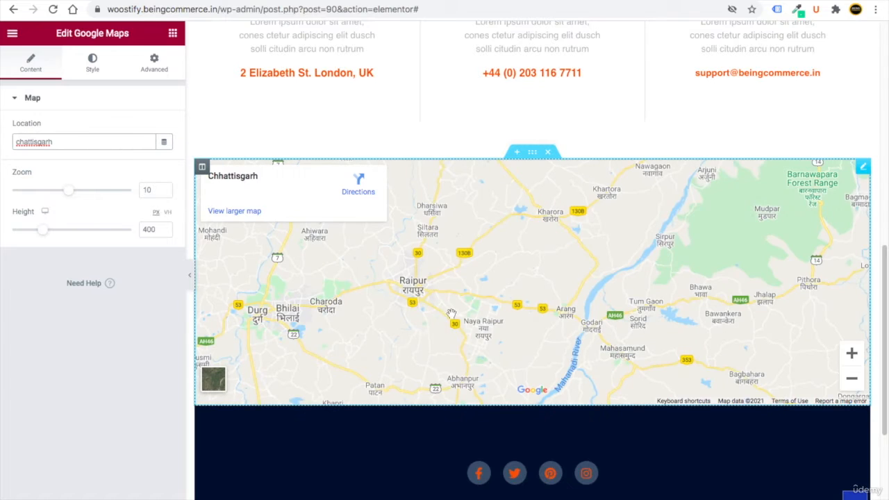
pyautogui.scroll(-3, 419, 433)
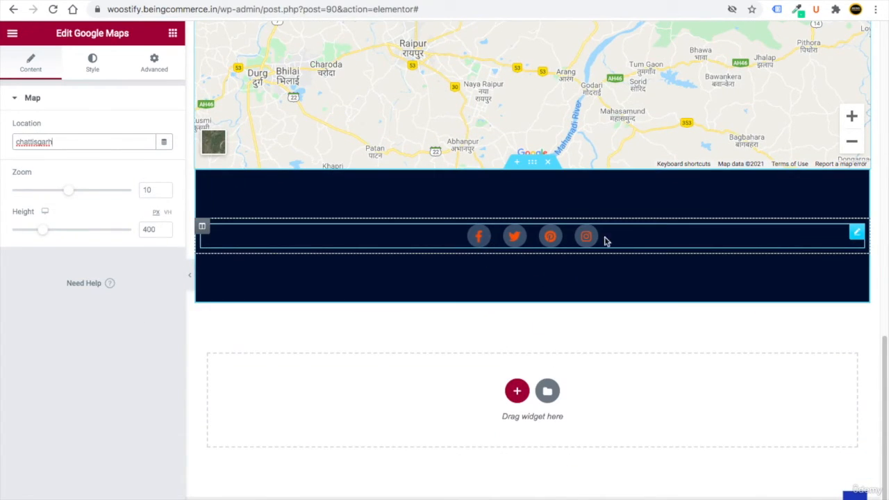
# - Open the footer's Social Icons widget and inspect the Facebook, Twitter and Pinterest items
pyautogui.click(857, 232)
pyautogui.click(55, 147)
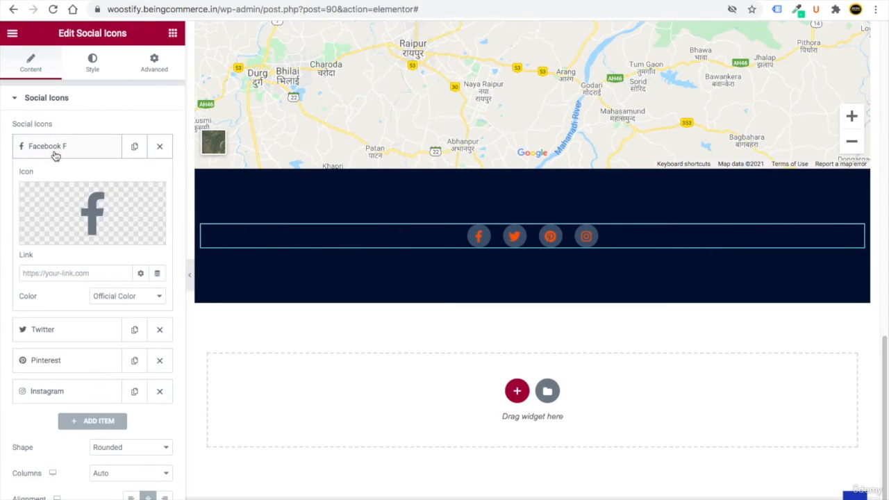
pyautogui.click(33, 273)
pyautogui.click(55, 146)
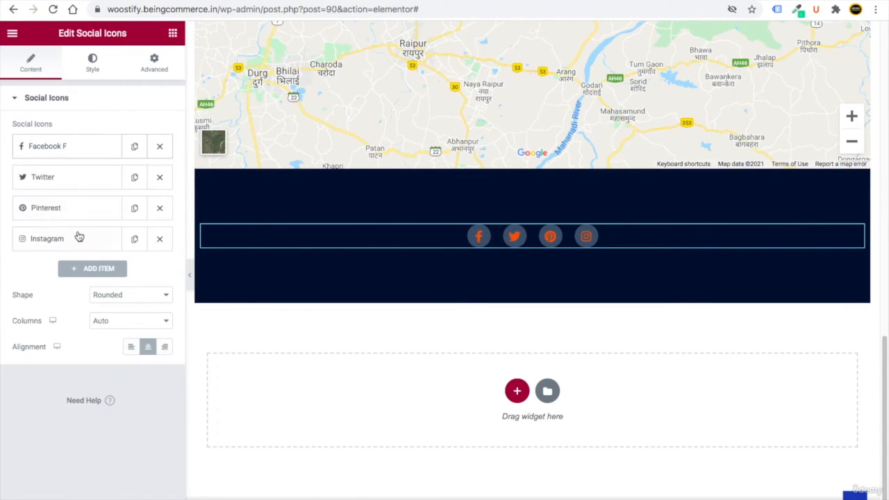
pyautogui.click(47, 185)
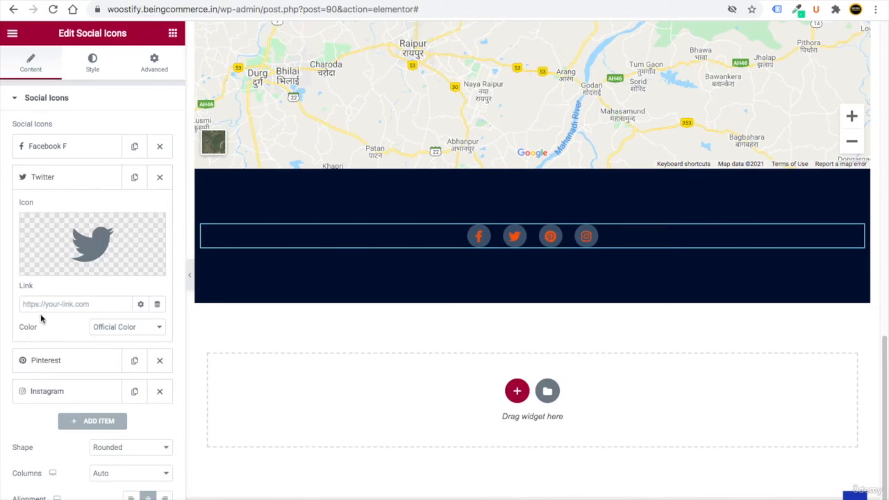
pyautogui.click(81, 182)
pyautogui.click(64, 213)
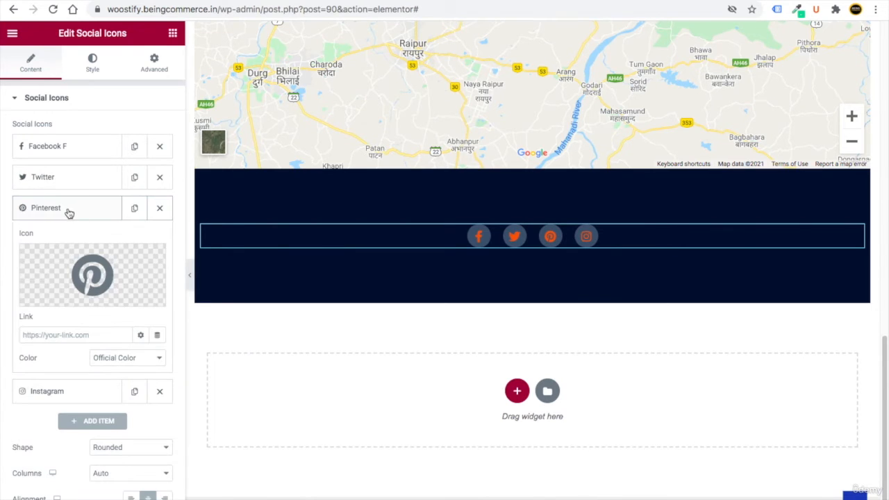
pyautogui.click(79, 214)
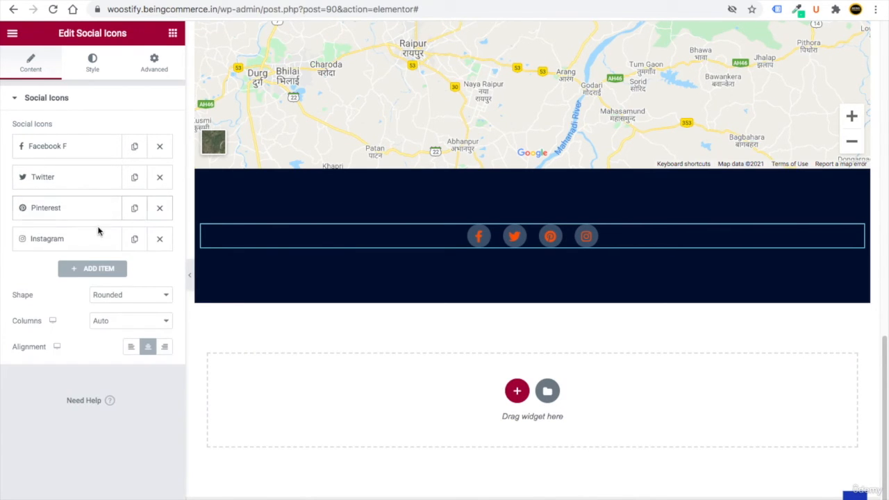
# - Delete the Pinterest item and add a LinkedIn icon found by searching 'link'
pyautogui.click(159, 209)
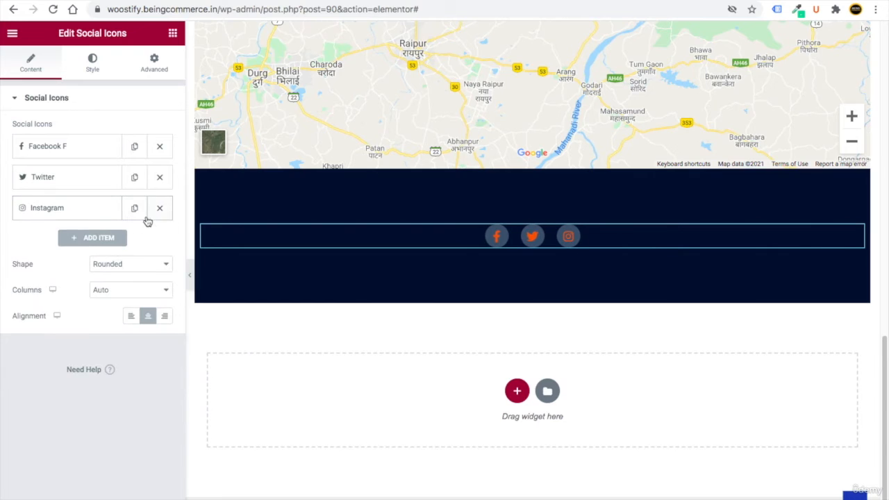
pyautogui.click(101, 238)
pyautogui.click(87, 295)
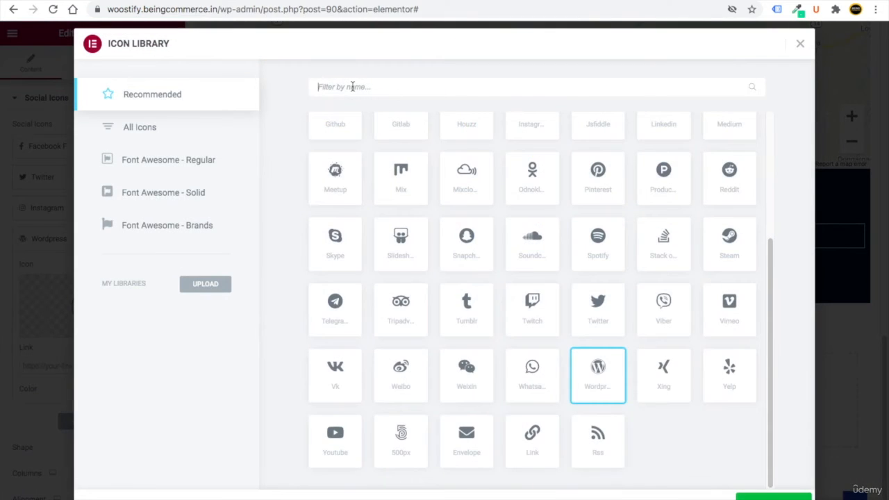
pyautogui.write('link')
pyautogui.click(338, 158)
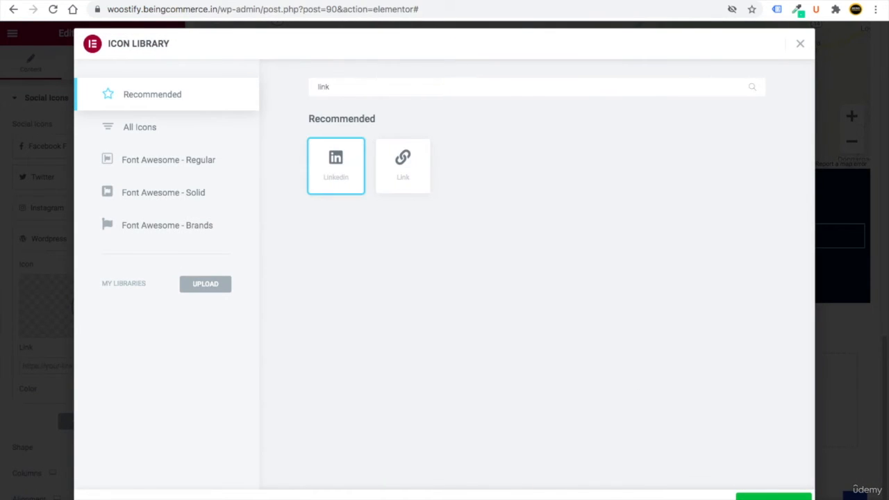
pyautogui.click(771, 496)
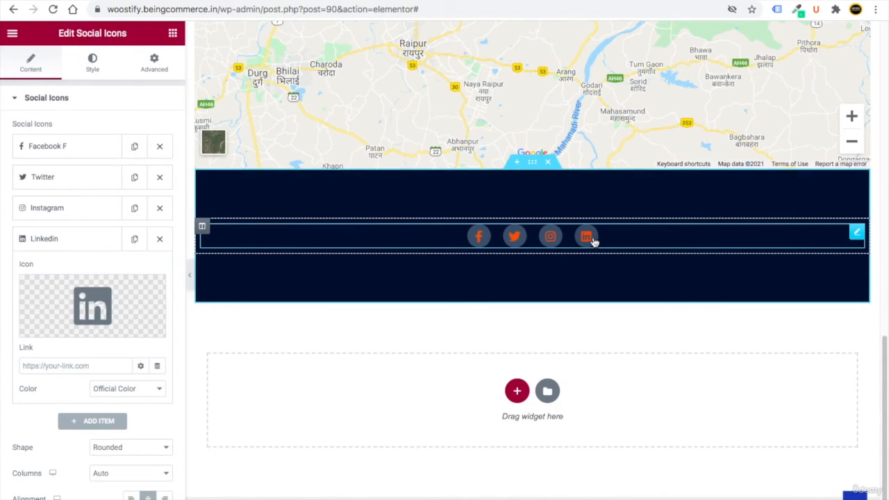
pyautogui.click(41, 365)
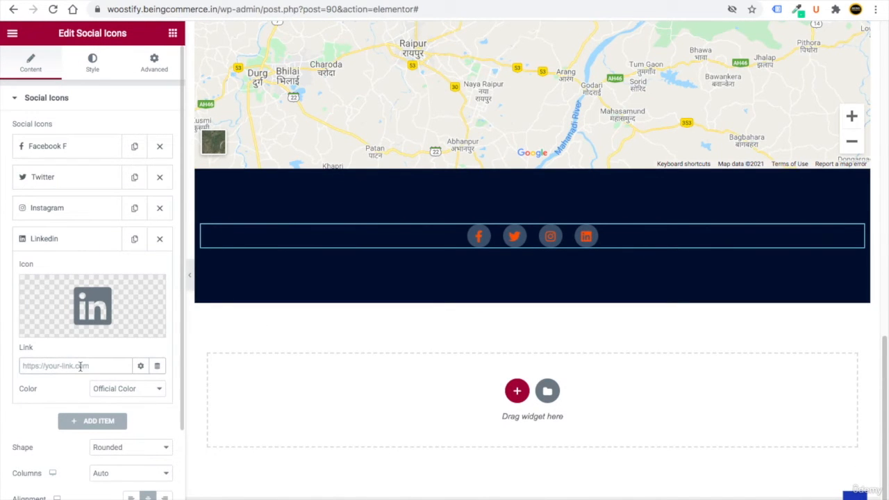
pyautogui.scroll(15, 411, 350)
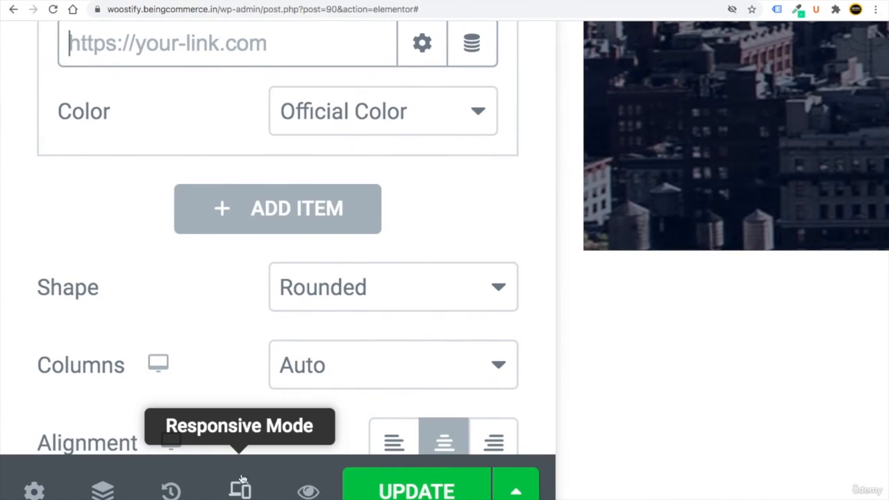
# - In mobile preview, set the CONTACT US heading's typography size to 25 px, then return to desktop
pyautogui.click(240, 491)
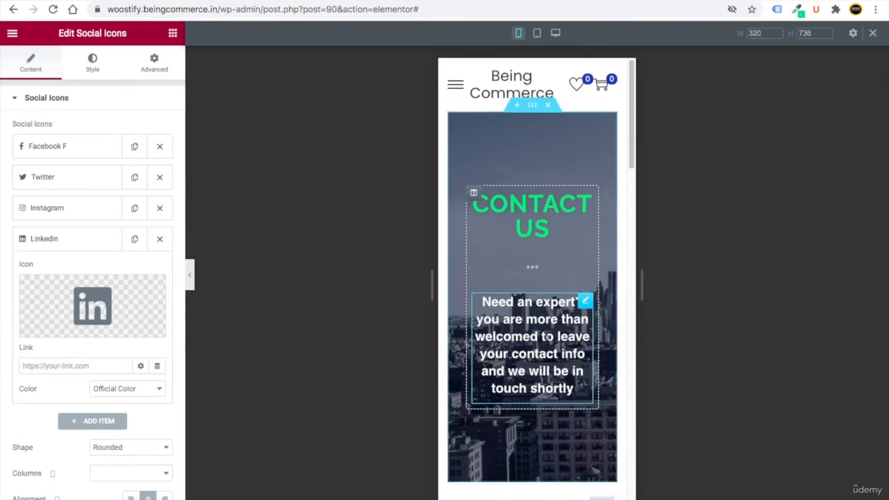
pyautogui.scroll(-20, 517, 321)
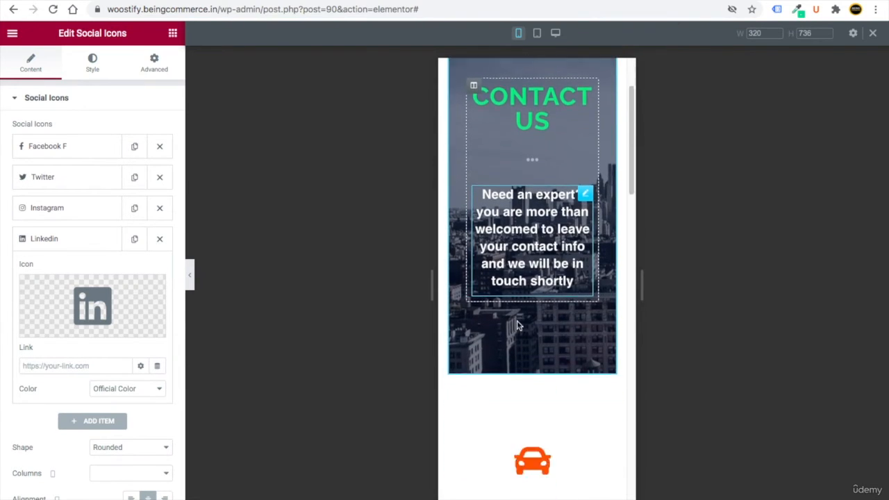
pyautogui.click(602, 489)
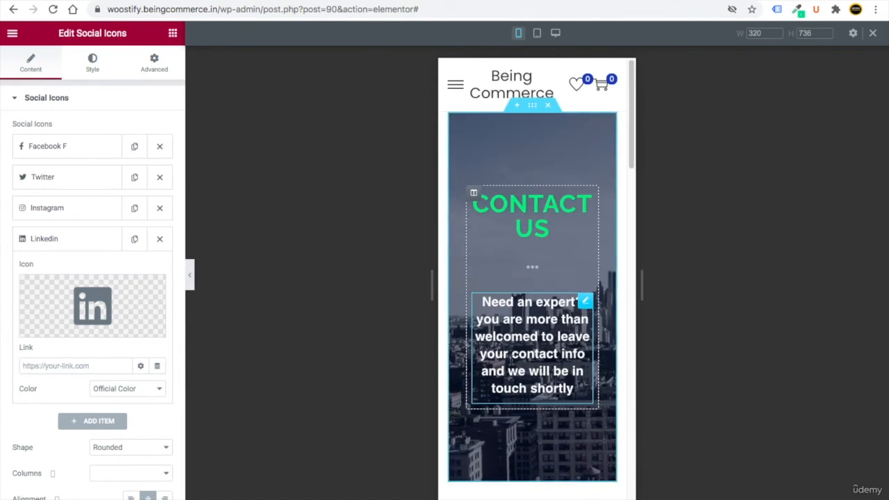
pyautogui.click(510, 195)
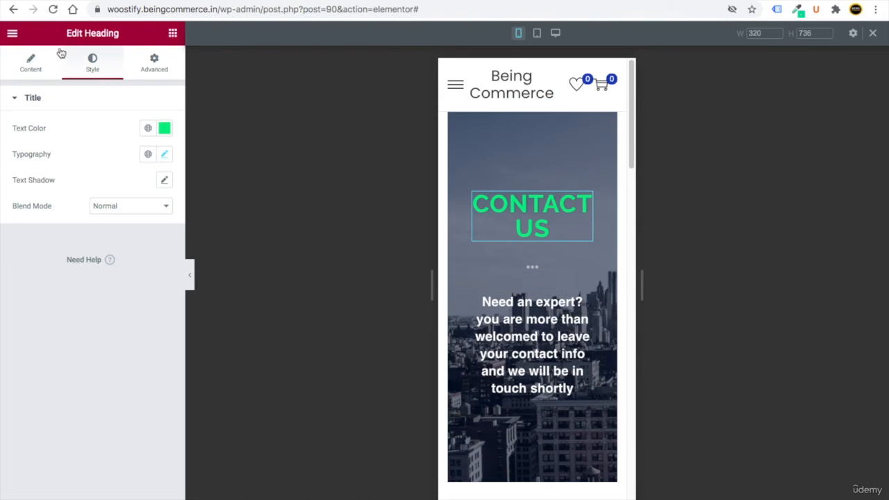
pyautogui.click(165, 154)
pyautogui.moveTo(41, 256); pyautogui.dragTo(33, 255)
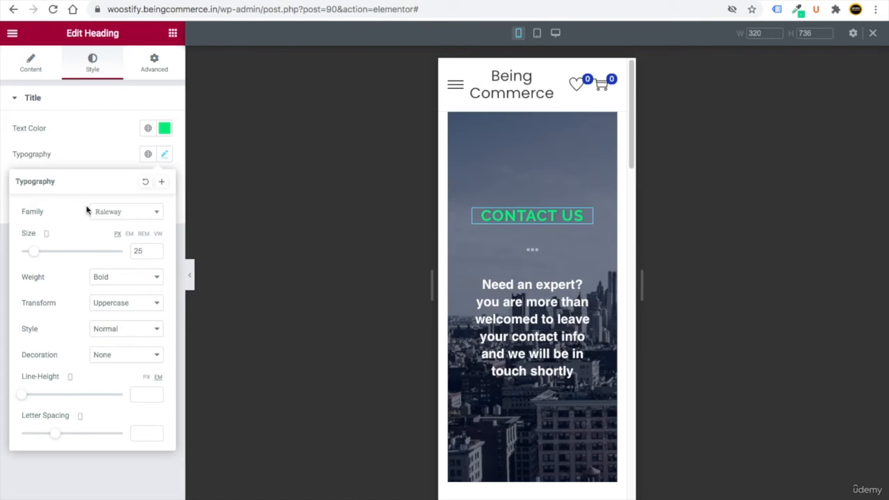
pyautogui.scroll(-15, 526, 377)
pyautogui.scroll(15, 528, 379)
pyautogui.click(556, 33)
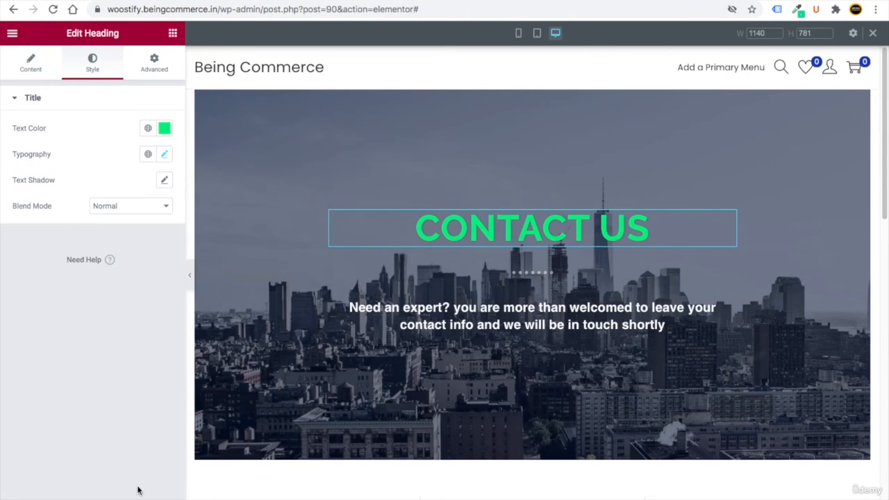
pyautogui.click(11, 36)
# - Go back to the widgets panel and reopen Elementor's main menu
pyautogui.click(12, 33)
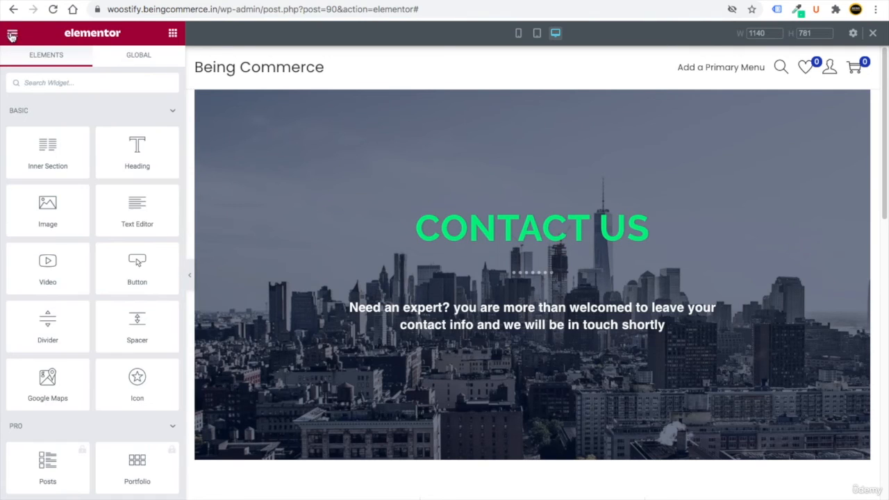
pyautogui.click(12, 36)
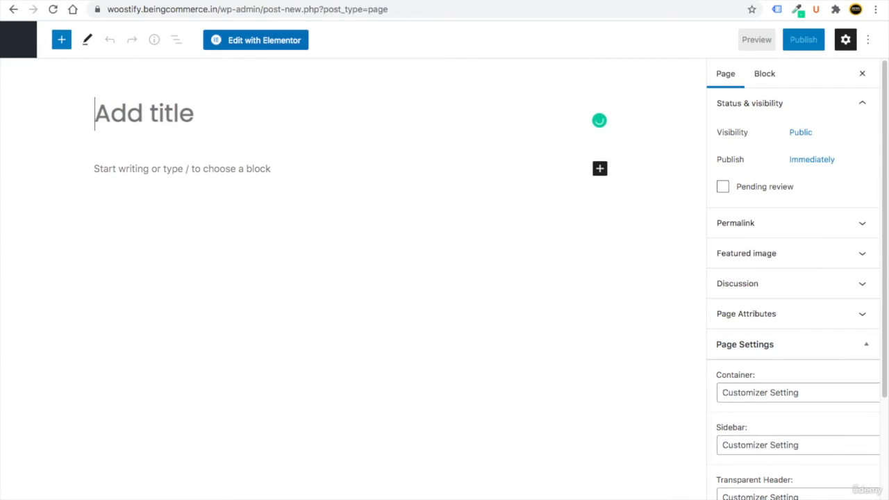
# - Publish the new page titled About Us, edit it in Elementor and open the template library
pyautogui.write('About Us')
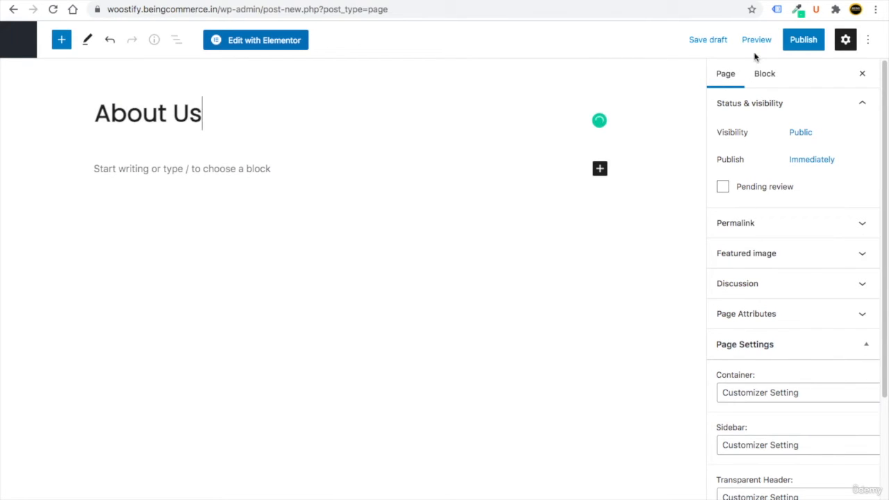
pyautogui.click(804, 40)
pyautogui.click(759, 40)
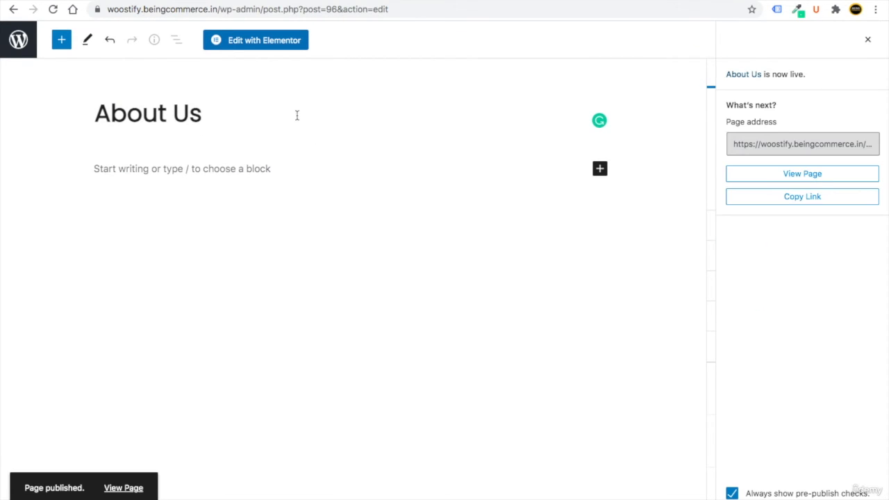
pyautogui.click(257, 42)
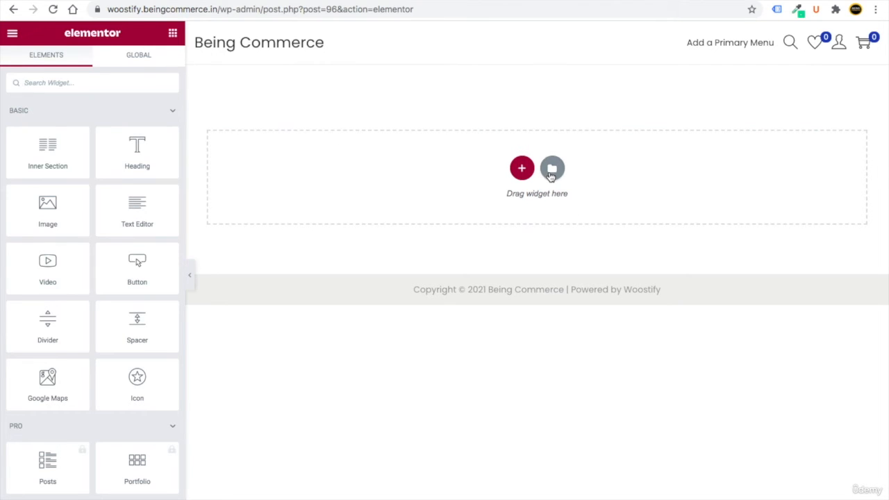
pyautogui.click(552, 171)
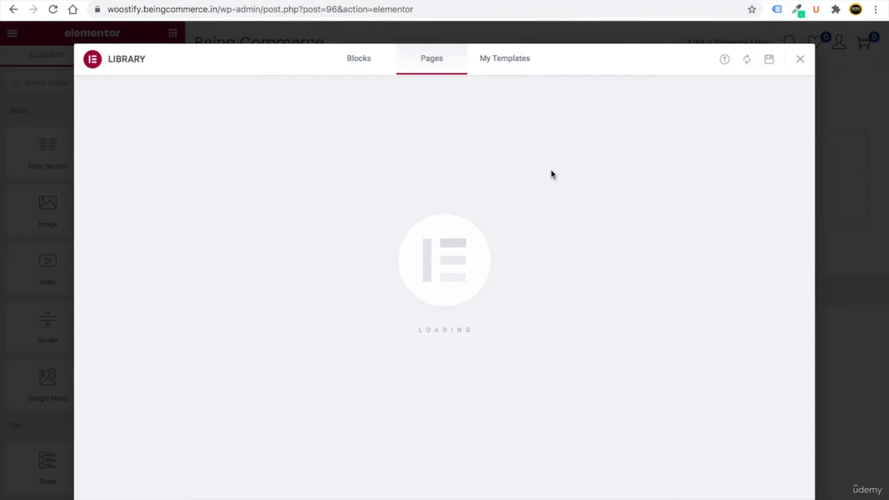
# - Search the page templates for 'about', preview an About layout and insert it
pyautogui.click(660, 98)
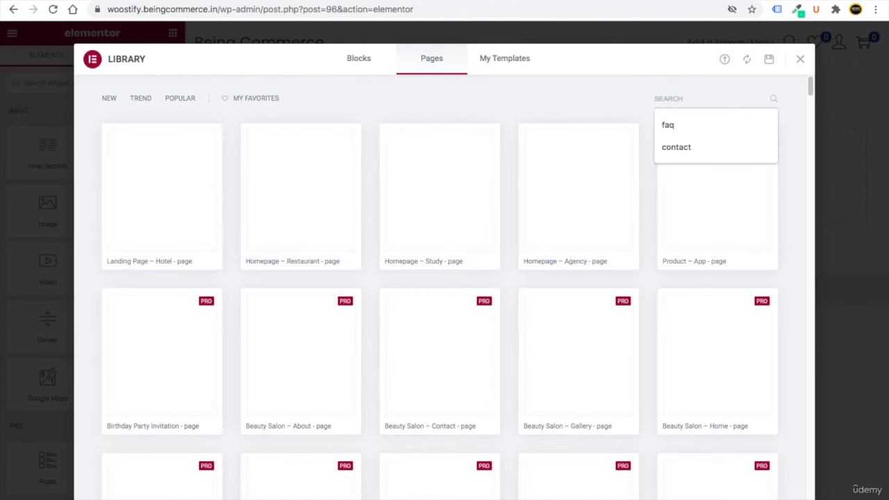
pyautogui.write('about')
pyautogui.scroll(-5, 632, 284)
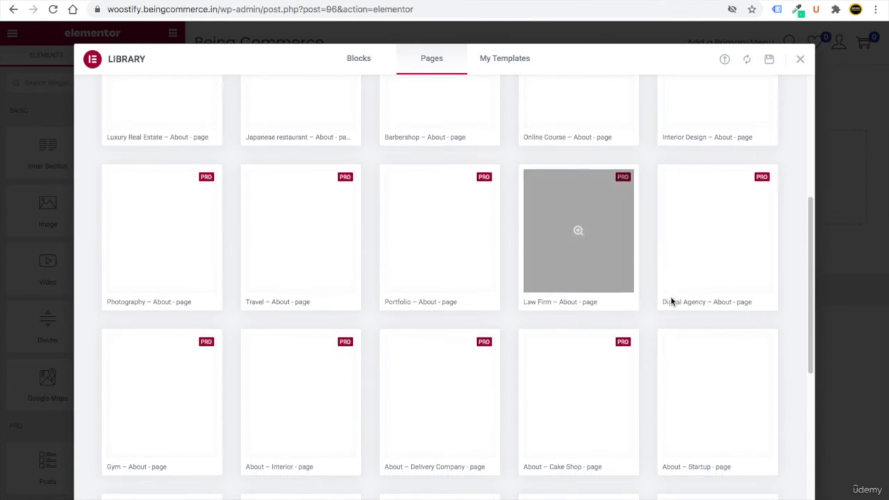
pyautogui.scroll(-1, 671, 300)
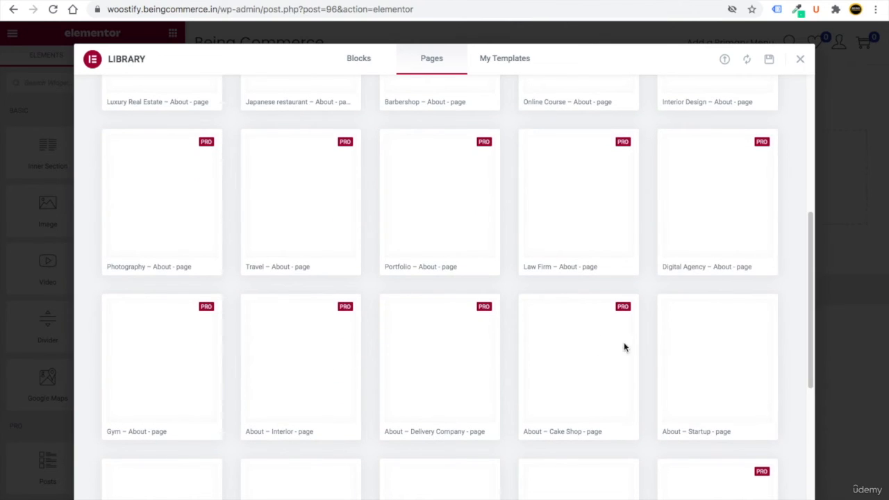
pyautogui.scroll(-4, 624, 348)
pyautogui.scroll(1, 690, 257)
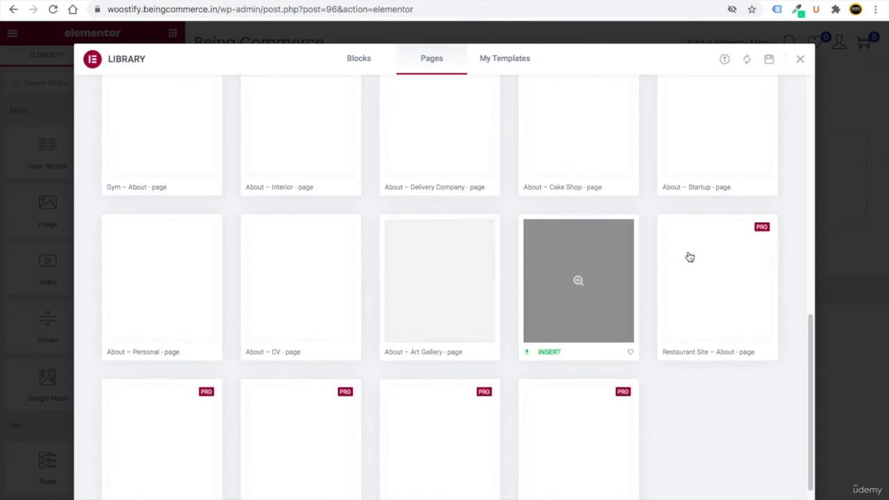
pyautogui.scroll(1, 667, 253)
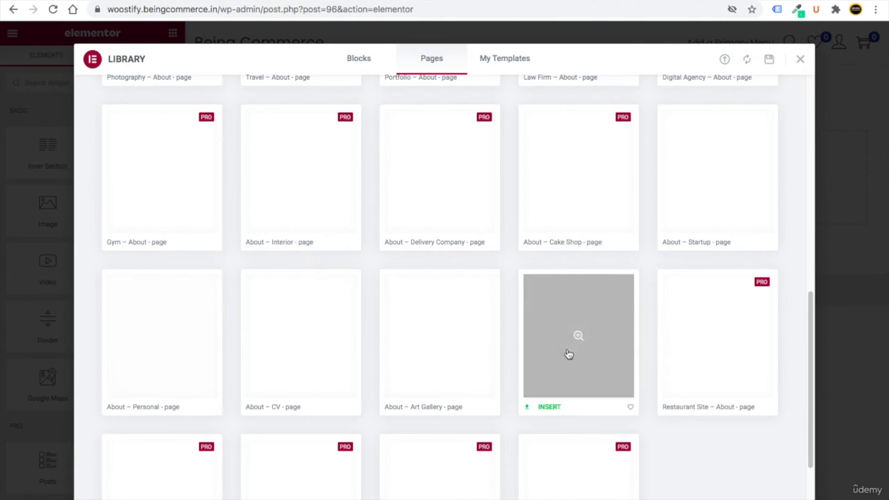
pyautogui.click(720, 204)
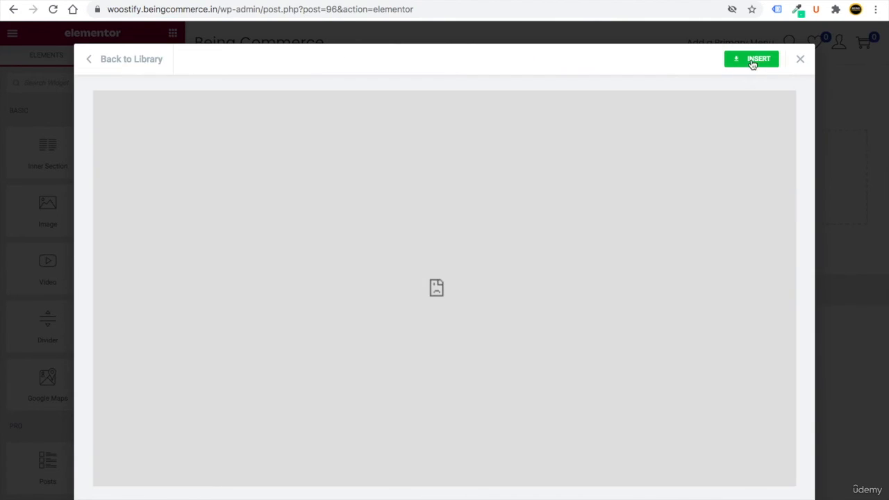
pyautogui.click(750, 63)
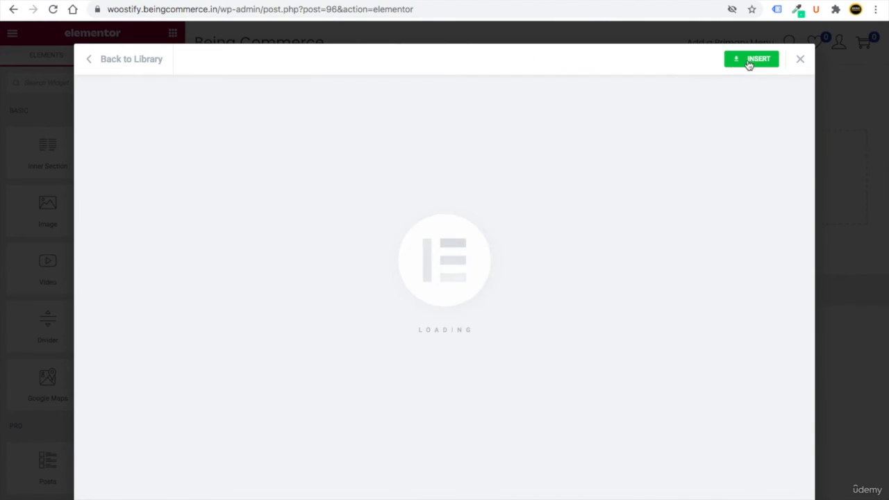
pyautogui.scroll(-10, 545, 305)
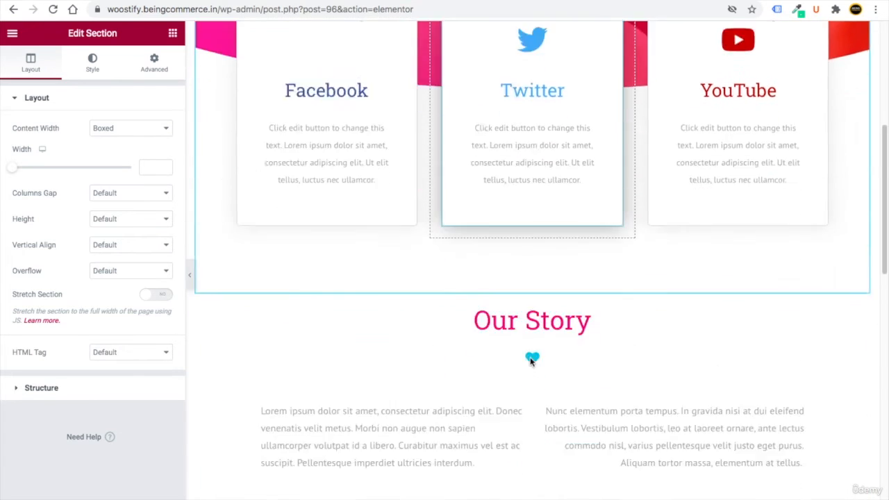
# - Scroll down the About Us page and open the Our Story video widget's settings
pyautogui.scroll(10, 529, 361)
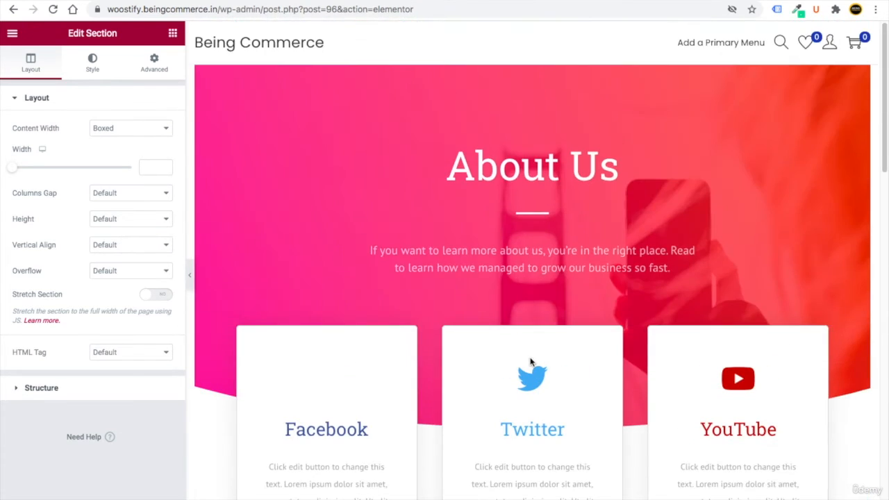
pyautogui.click(329, 386)
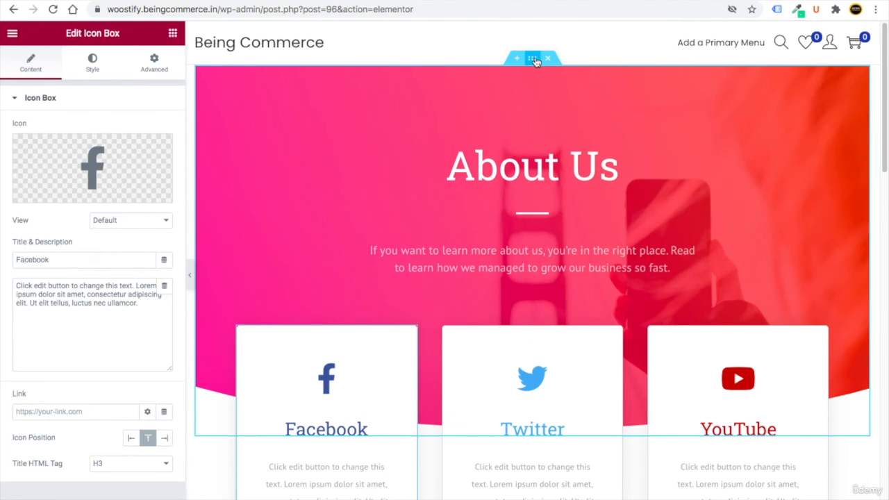
pyautogui.scroll(-1, 389, 356)
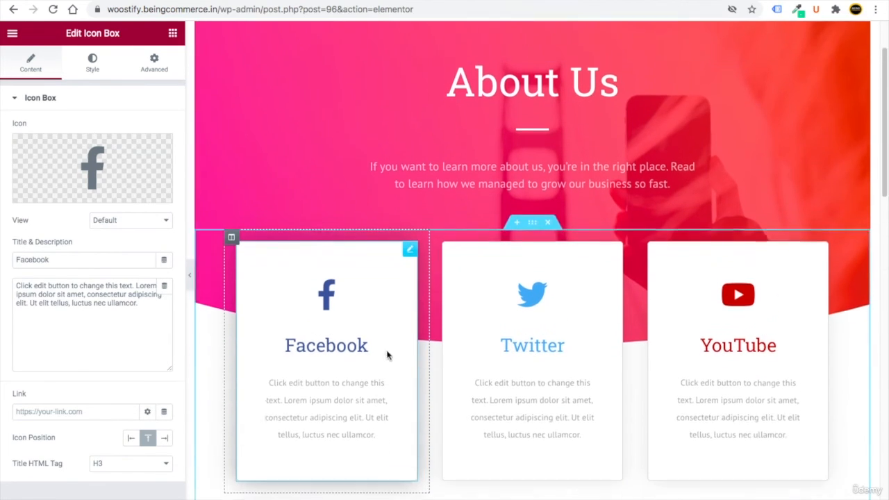
pyautogui.scroll(-1, 375, 334)
pyautogui.scroll(-5, 458, 305)
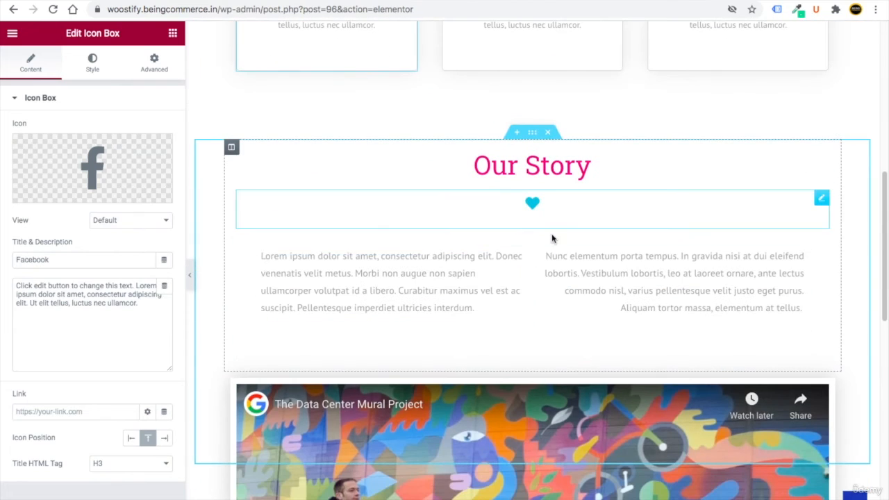
pyautogui.scroll(-1, 556, 230)
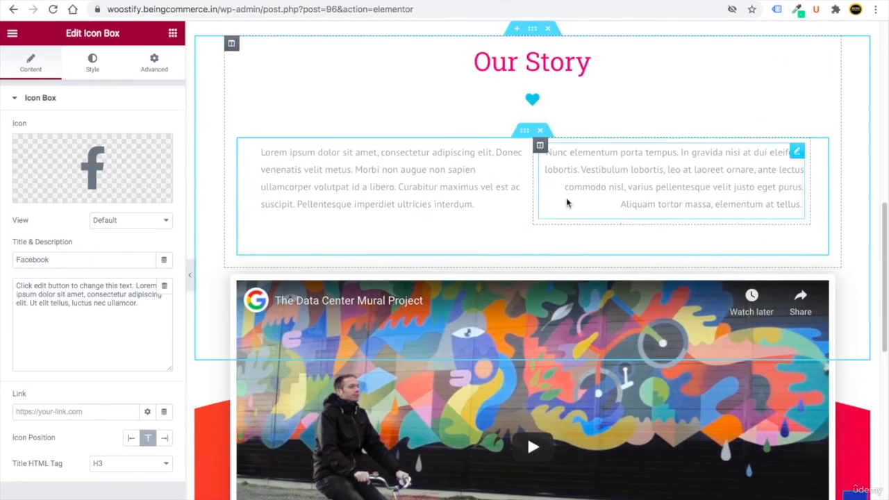
pyautogui.scroll(-2, 567, 202)
pyautogui.scroll(1, 821, 188)
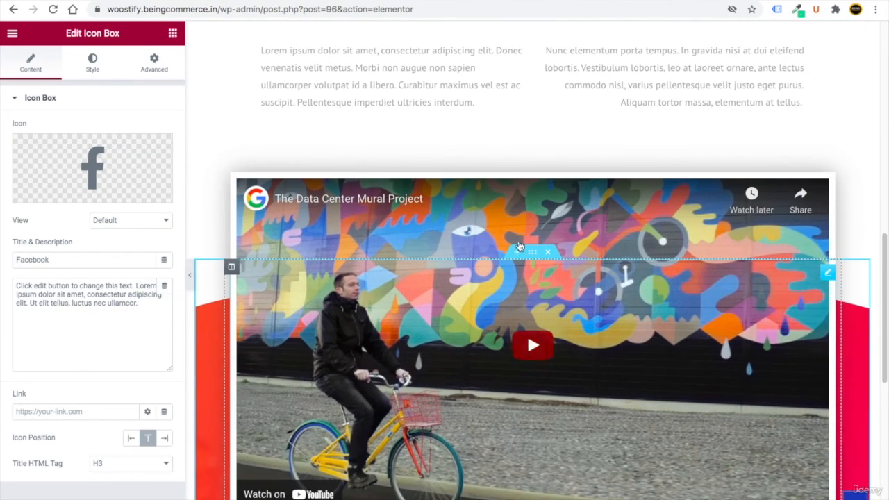
pyautogui.click(370, 316)
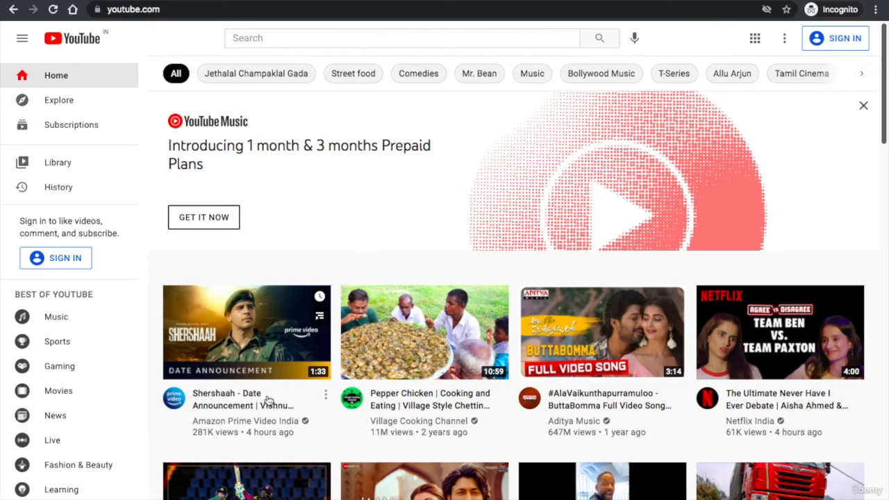
# - Copy the Shershaah date-announcement video's YouTube link and paste it over the video URL
pyautogui.rightClick(245, 401)
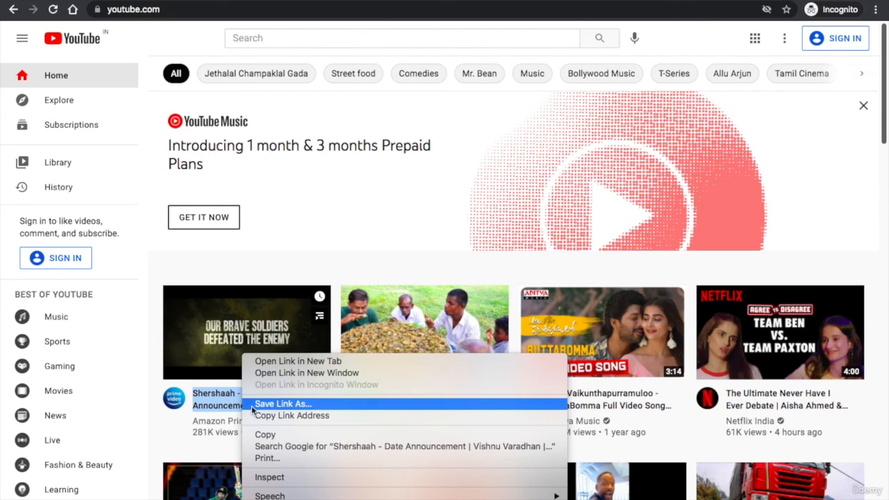
pyautogui.click(267, 416)
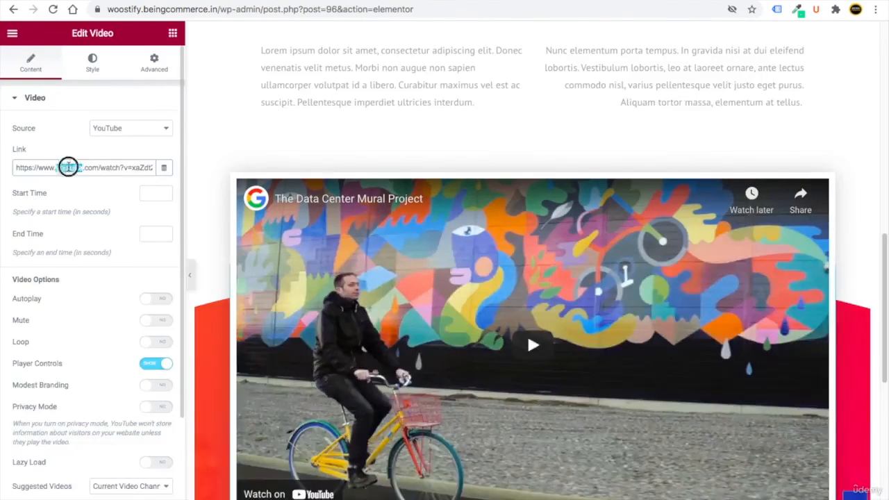
pyautogui.tripleClick(68, 166)
pyautogui.hotkey('ctrl', 'v')
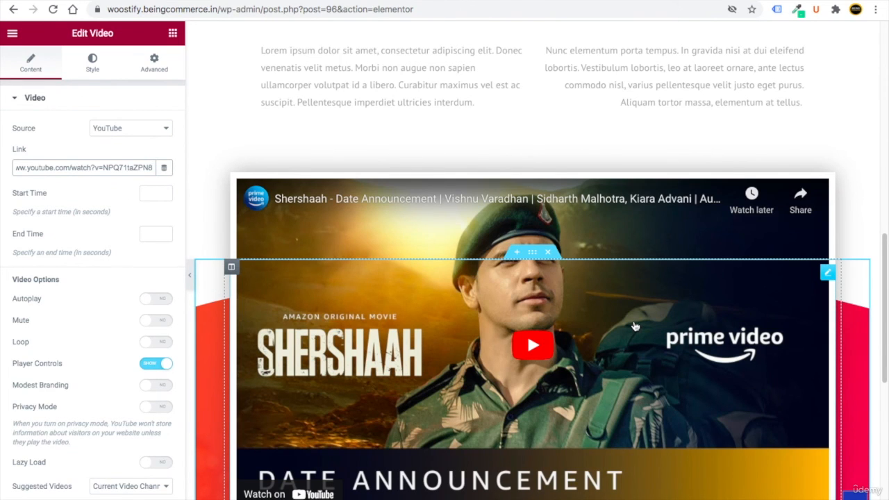
# - Scroll through the About Us page in the 320 px mobile preview, then open Elementor's menu
pyautogui.scroll(-6, 634, 327)
pyautogui.scroll(15, 574, 308)
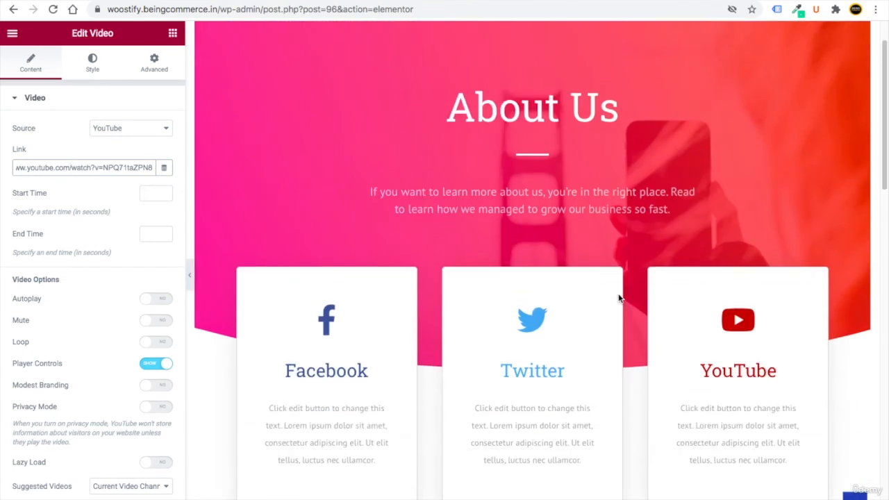
pyautogui.scroll(-5, 330, 340)
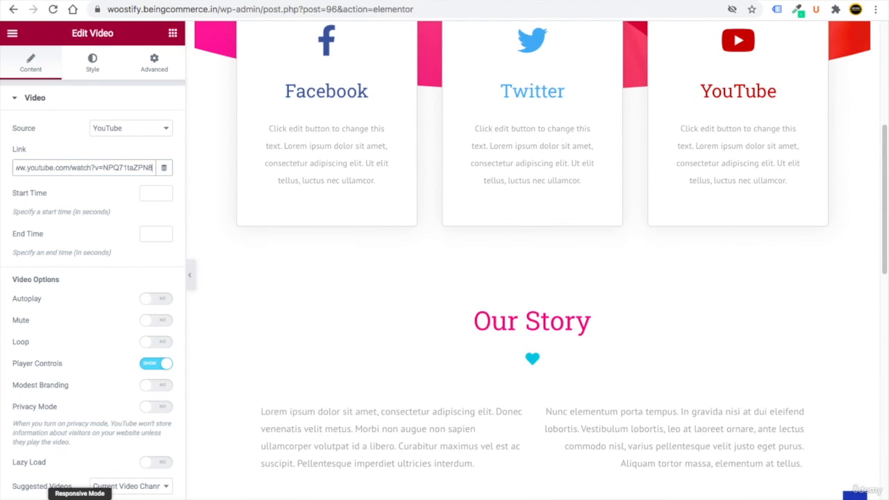
pyautogui.click(79, 499)
pyautogui.scroll(-15, 611, 299)
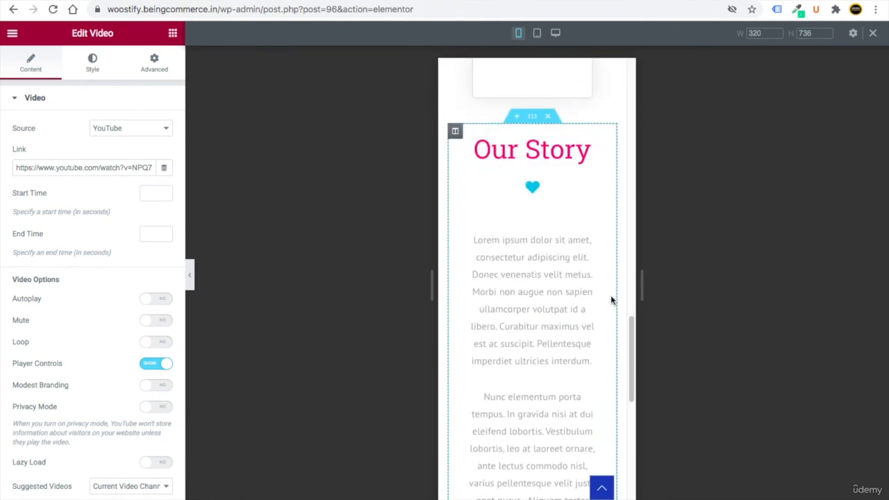
pyautogui.scroll(15, 611, 300)
pyautogui.scroll(5, 611, 300)
pyautogui.scroll(-15, 544, 356)
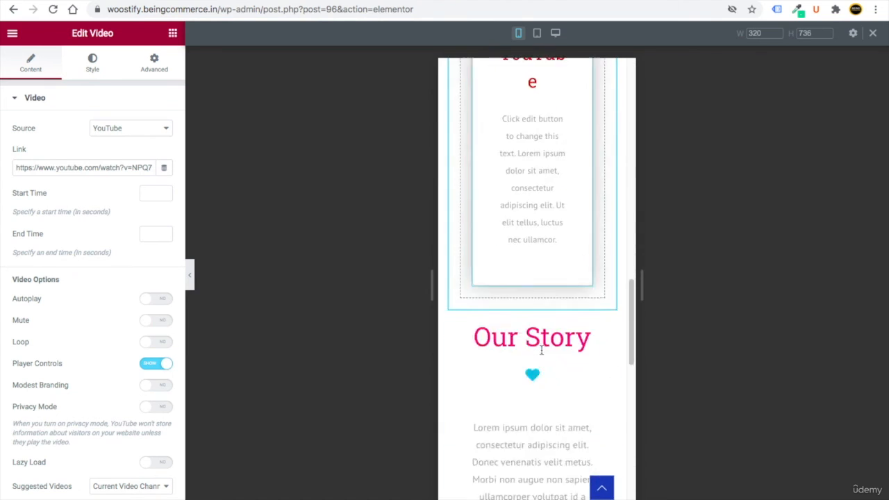
pyautogui.scroll(15, 543, 355)
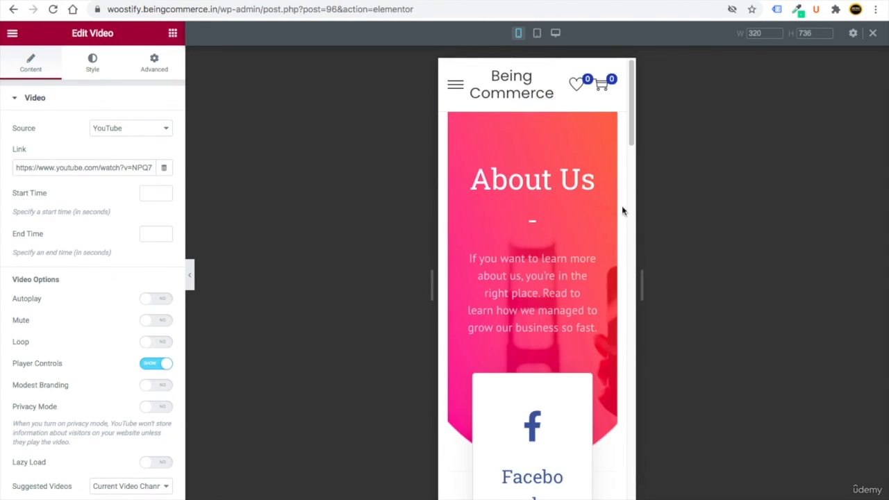
pyautogui.scroll(-5, 528, 339)
pyautogui.scroll(5, 528, 339)
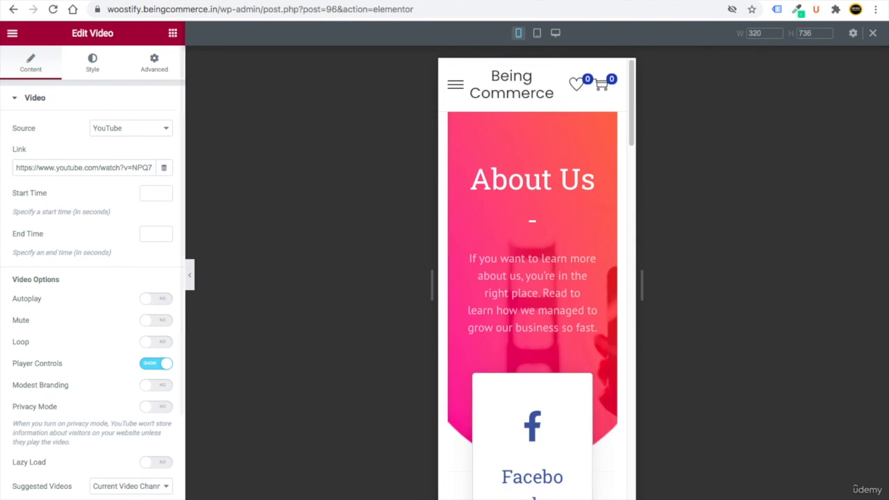
pyautogui.click(12, 33)
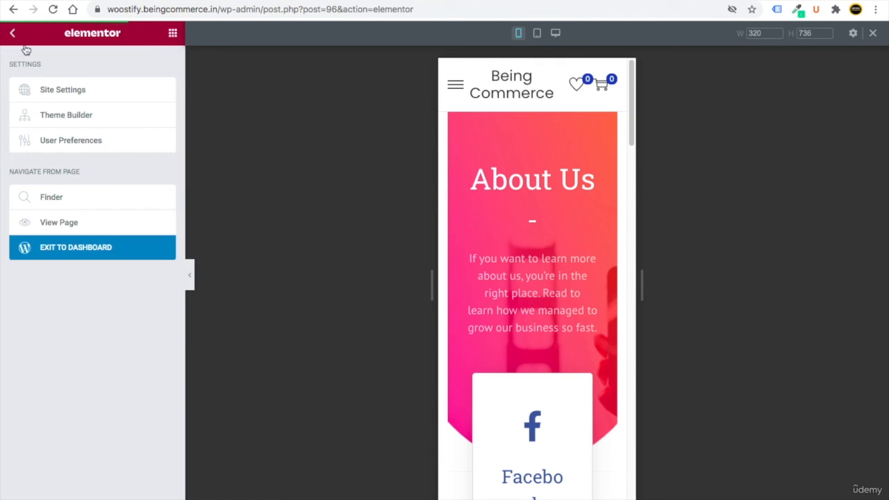
# - Exit Elementor to the dashboard, confirm leaving, and return to the Pages list
pyautogui.click(98, 250)
pyautogui.press('Return')
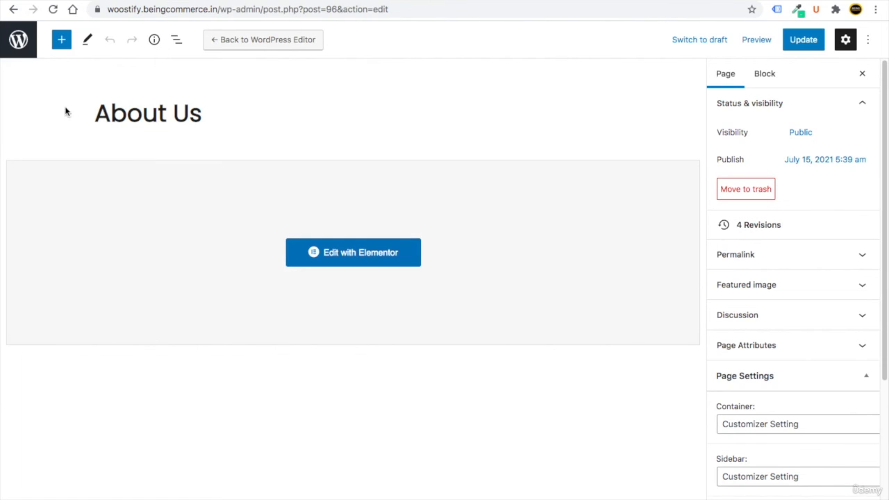
pyautogui.click(19, 41)
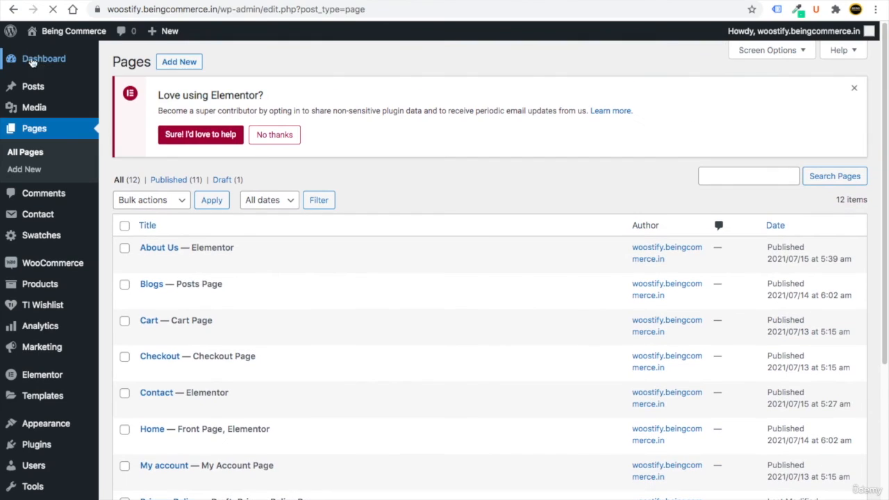